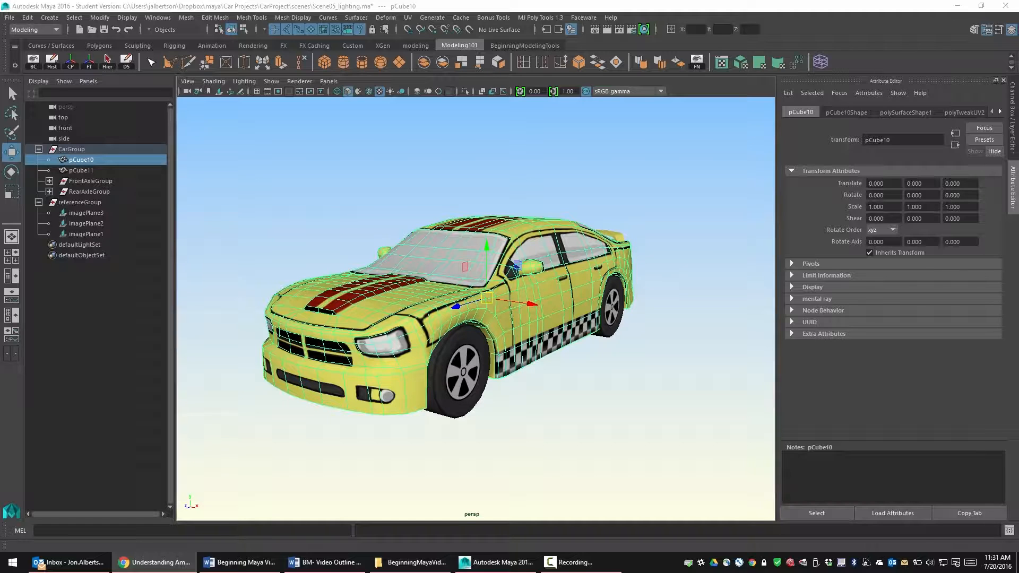
left_click_drag(569, 361, 571, 367, "alt")
left_click(571, 368)
left_click_drag(408, 241, 451, 306, "alt")
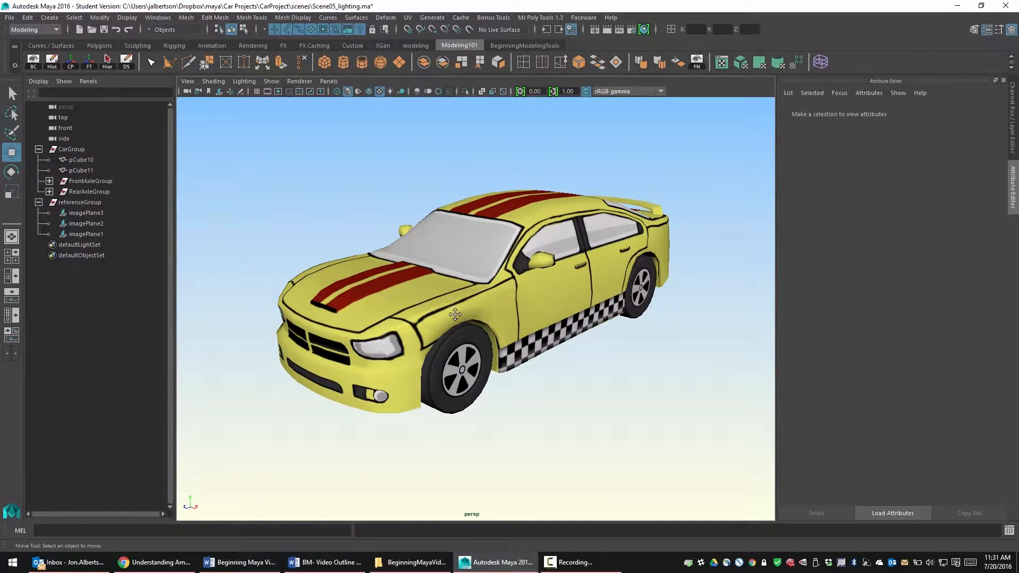
right_click_drag(467, 317, 421, 335, "alt")
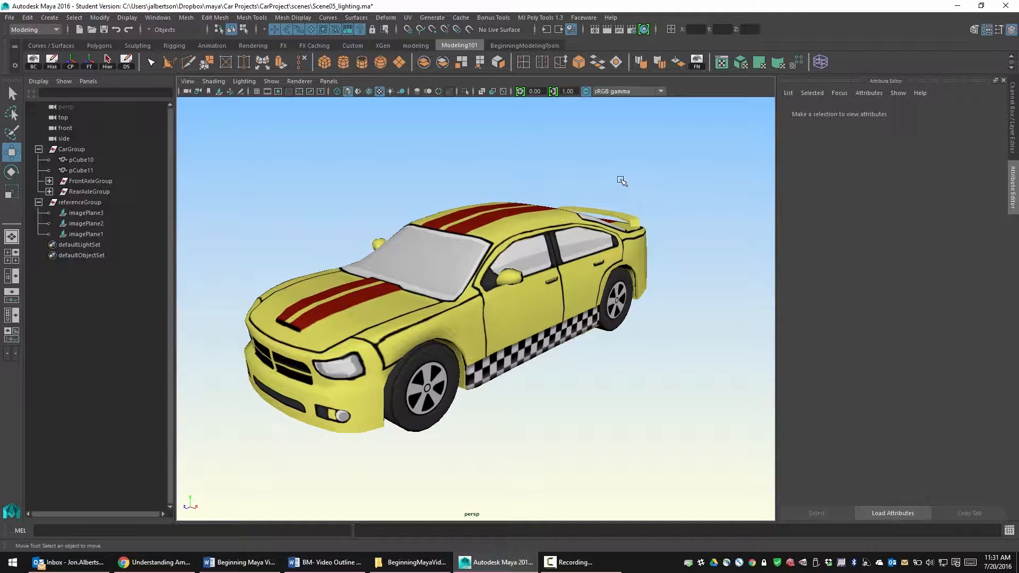
left_click(154, 562)
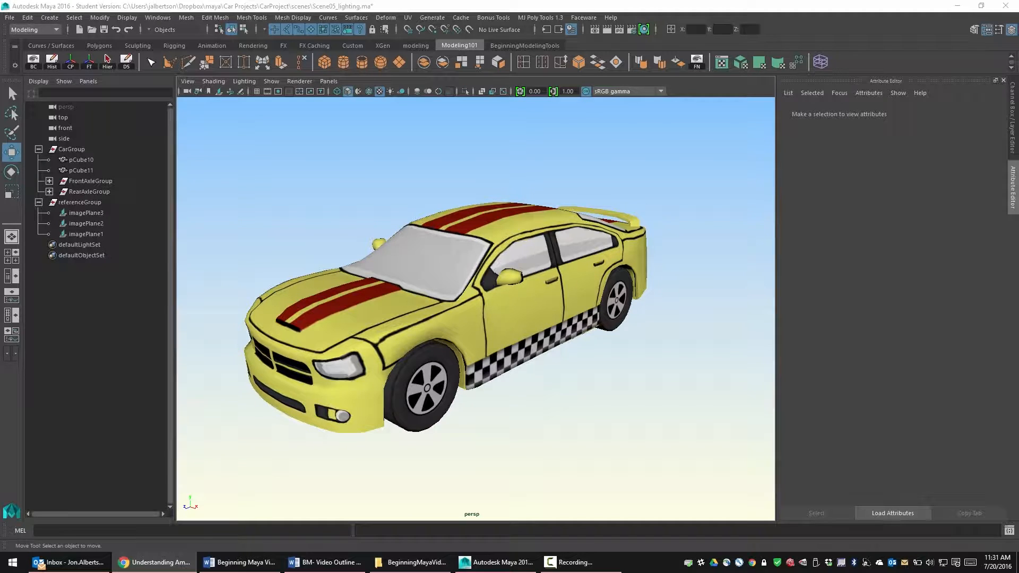
scroll(684, 307, "down", 2)
left_click_drag(637, 302, 540, 294, "alt")
scroll(540, 294, "up", 5)
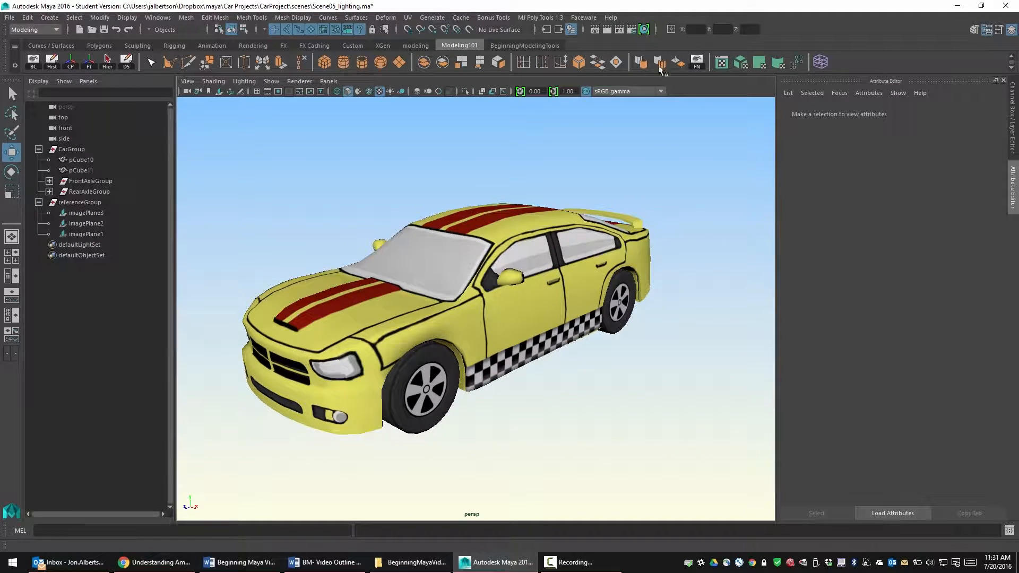
Create a new render layer from the selected CarGroup
left_click(1015, 90)
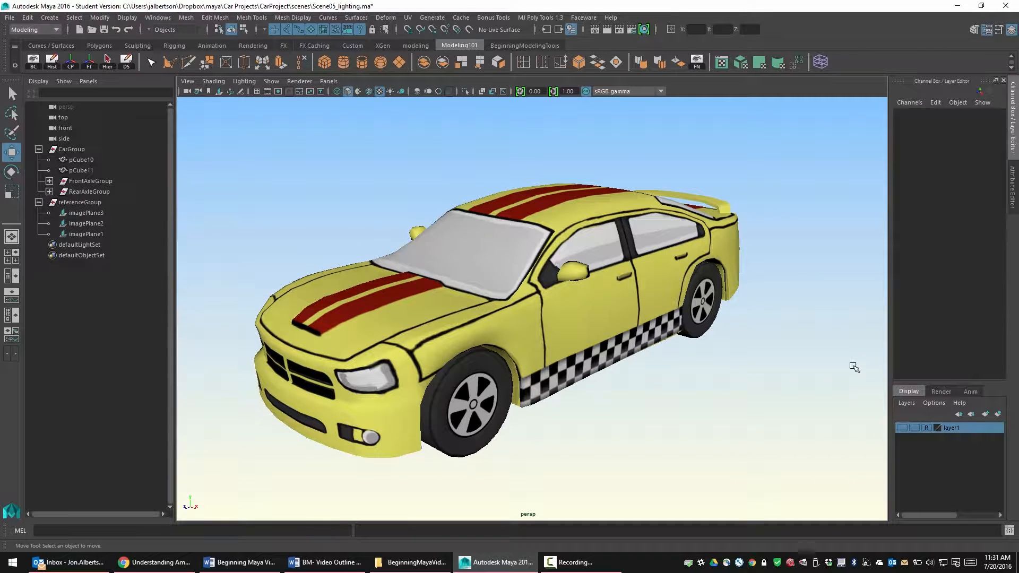
left_click_drag(776, 314, 752, 314, "alt")
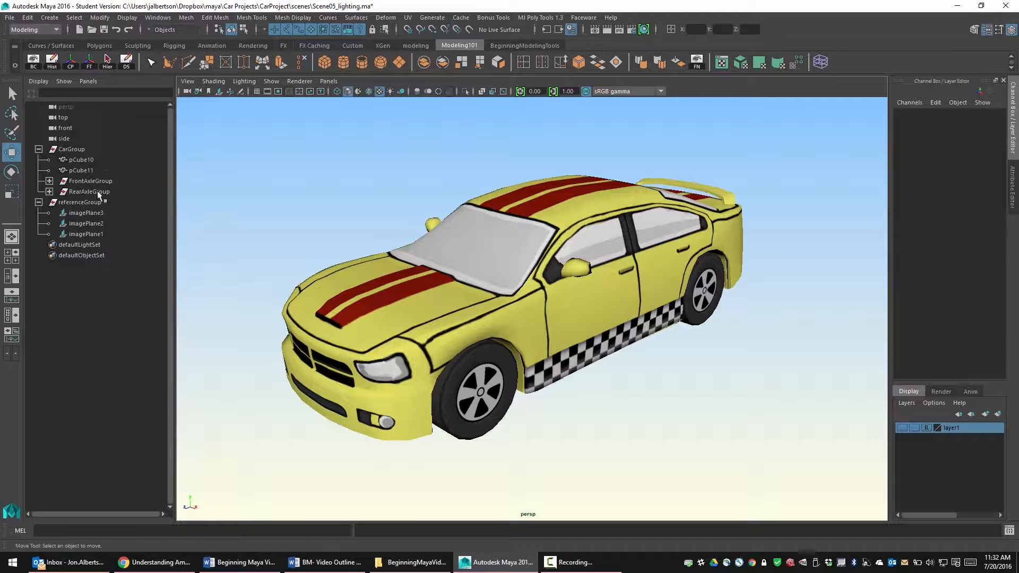
left_click(77, 151)
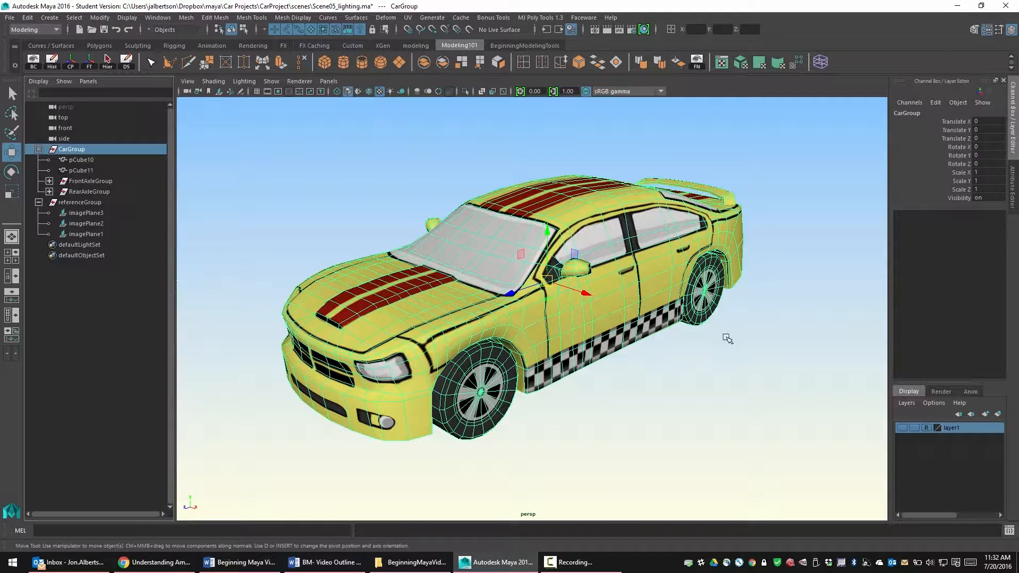
left_click_drag(763, 347, 768, 346, "alt")
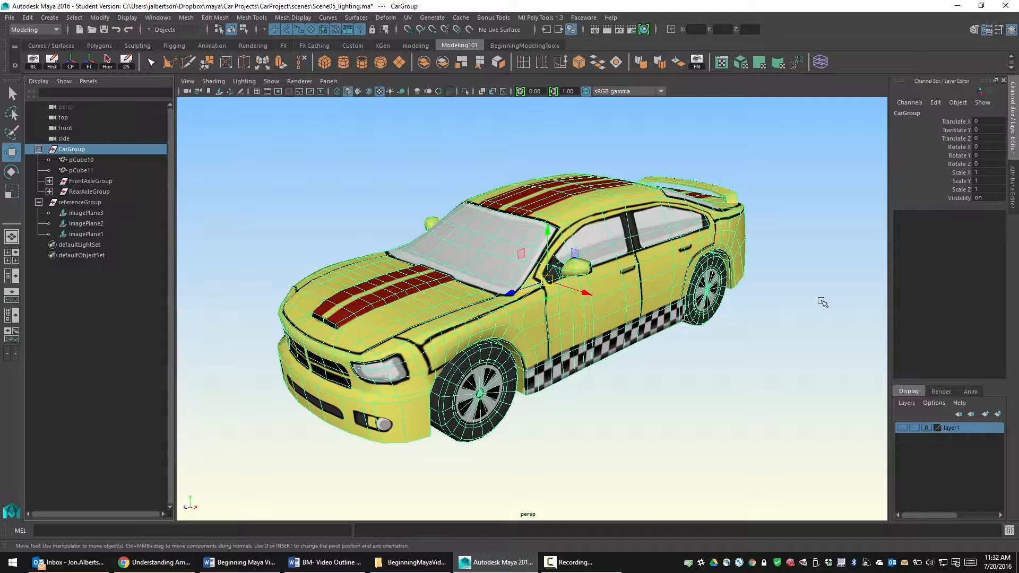
left_click(943, 393)
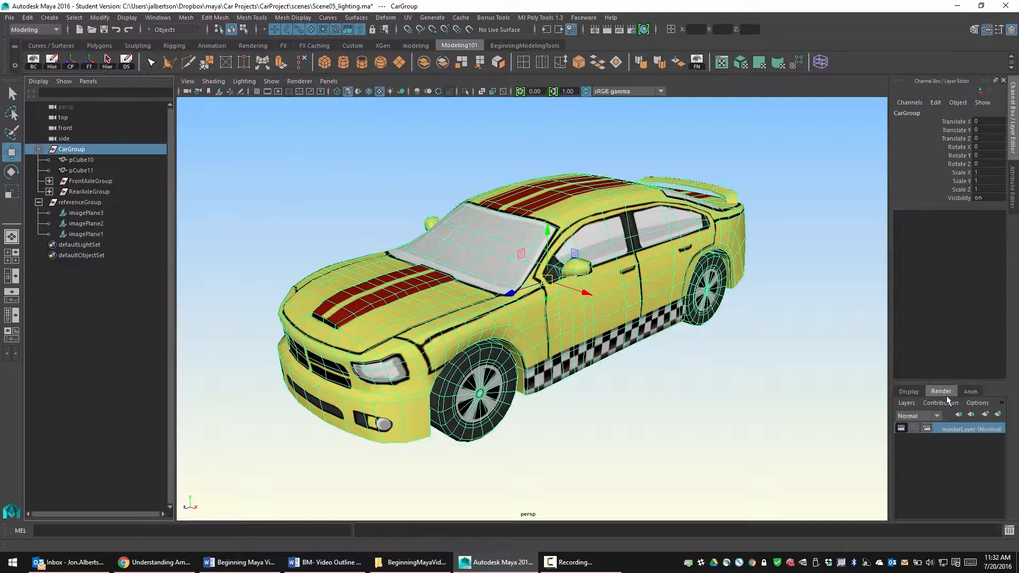
left_click(997, 416)
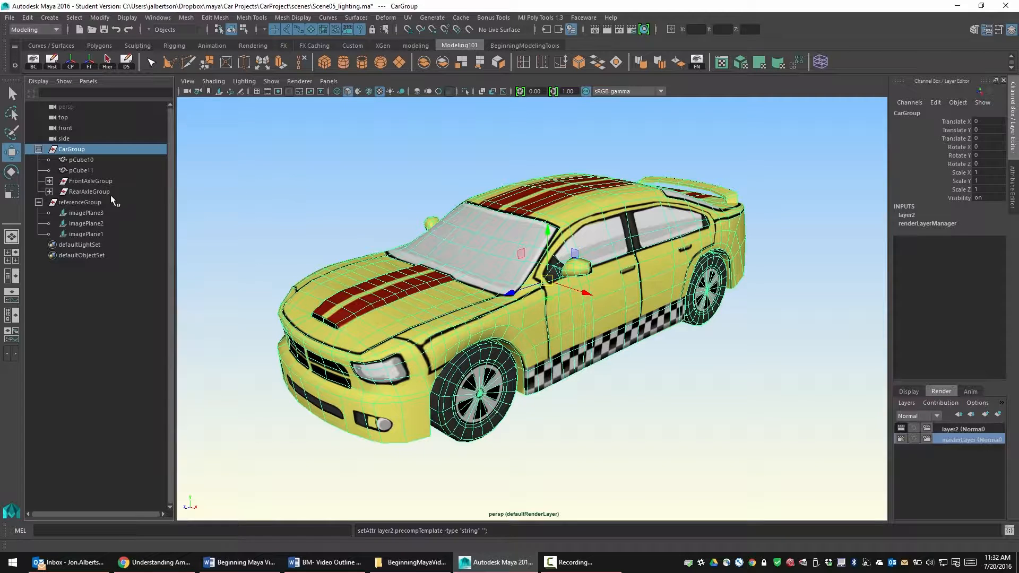
Create a polygon plane, scale it uniformly to about 11.25, and lower it beneath the car to about Y -1.02
left_click_drag(705, 348, 699, 345, "alt")
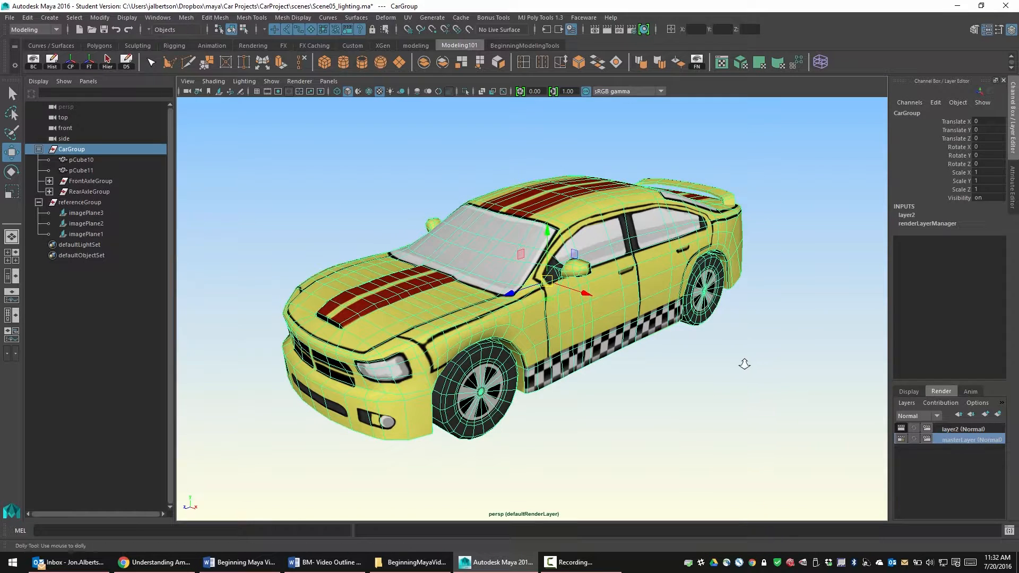
right_click_drag(743, 360, 686, 364, "alt")
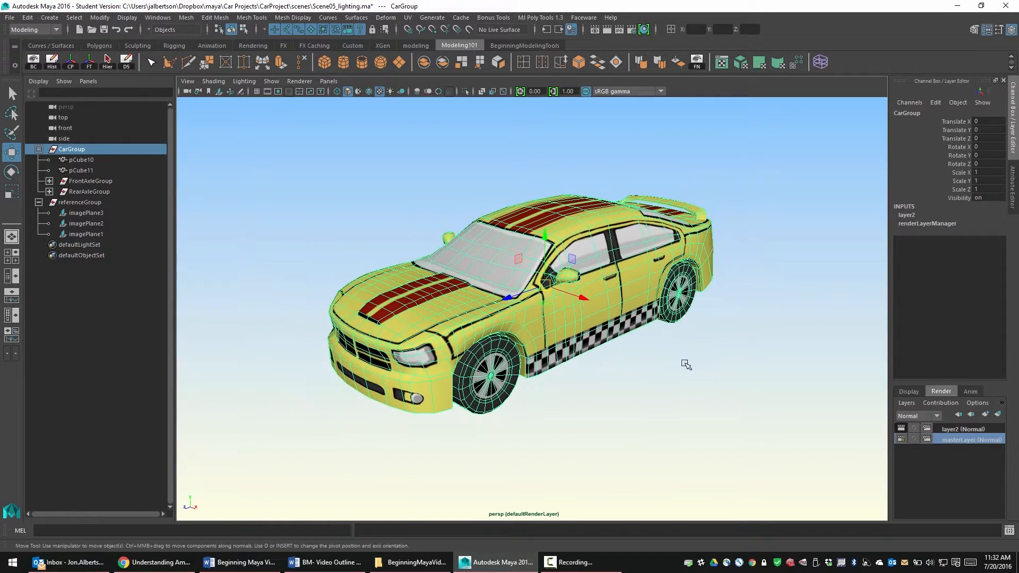
left_click(400, 63)
key("r")
left_click_drag(544, 285, 950, 312)
key("w")
left_click_drag(546, 233, 550, 290)
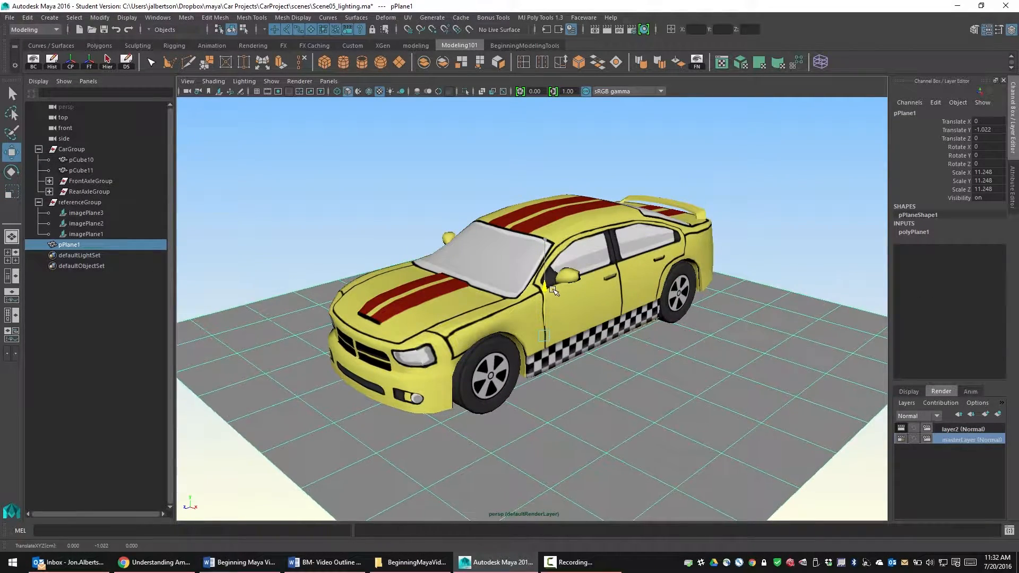
Enlarge the ground plane uniformly to about 25.94 and shift it to about Z -0.87
key("r")
left_click_drag(559, 335, 753, 344)
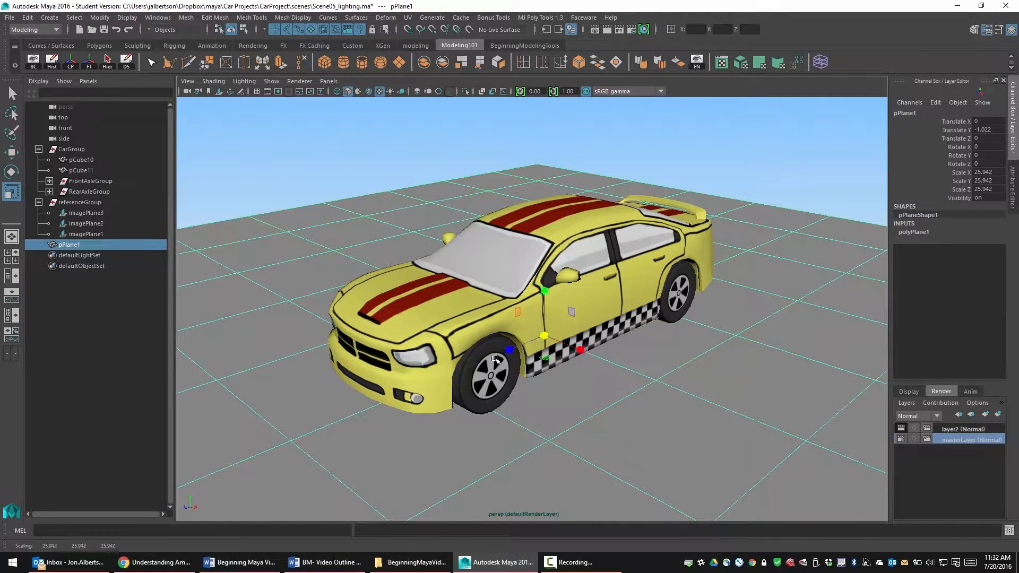
key("w")
left_click_drag(509, 351, 541, 339)
Align the ground plane's height with the tire bottoms in the front view, at about Y -1.006, and return to the Outliner and perspective layout
key("space")
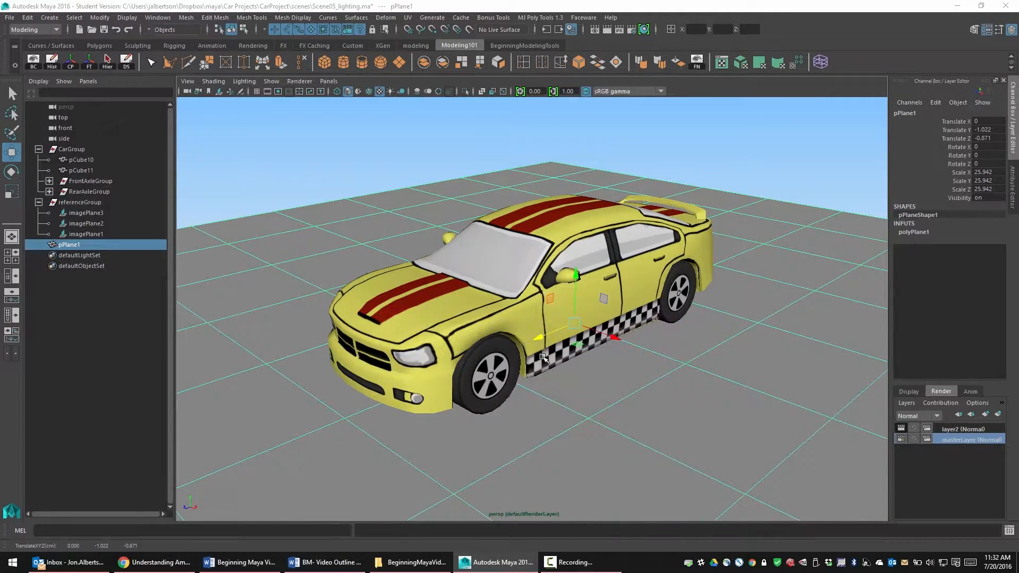
left_click(12, 256)
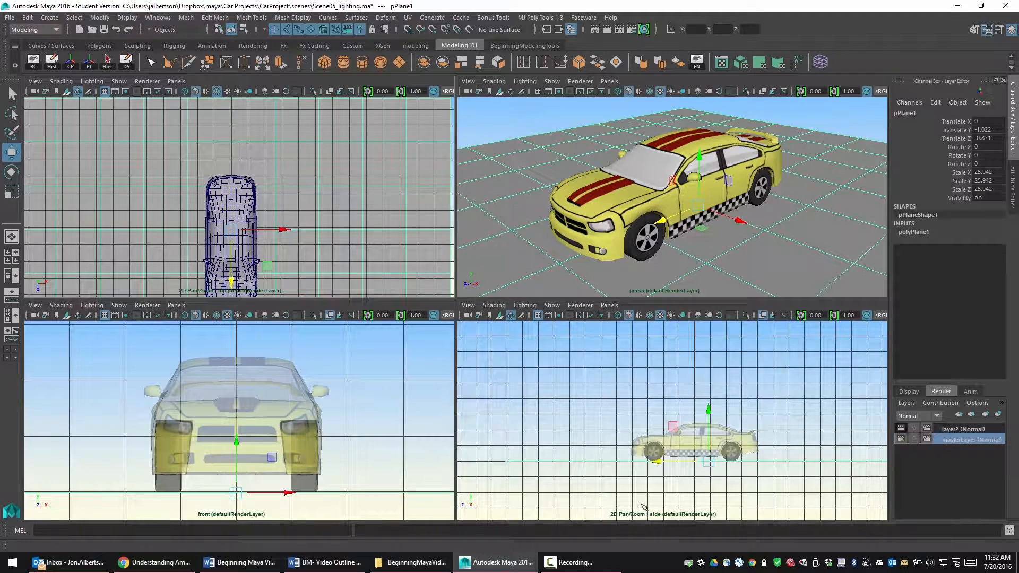
scroll(413, 441, "up", 5)
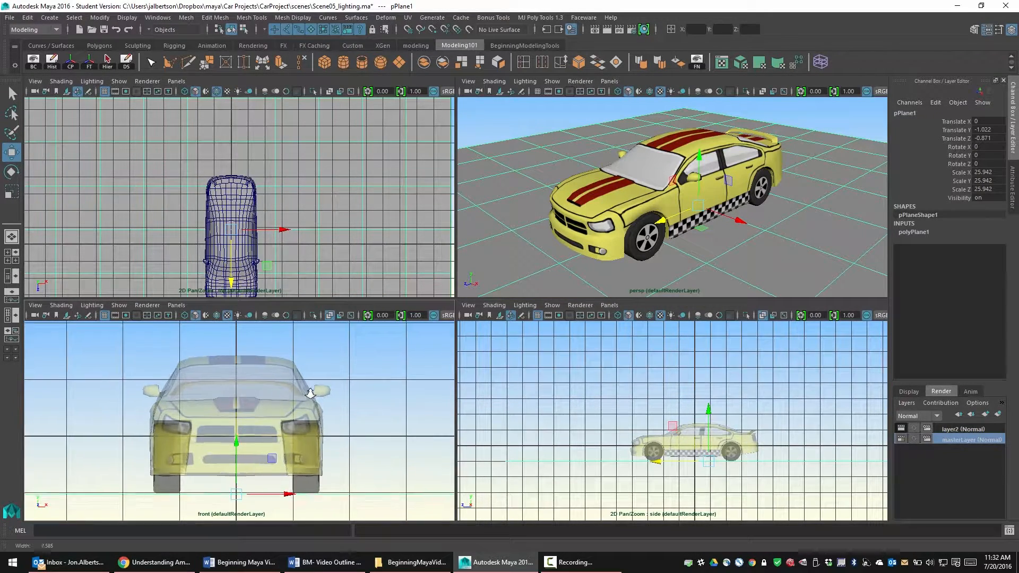
middle_click_drag(413, 441, 339, 387, "alt")
left_click_drag(230, 440, 237, 435)
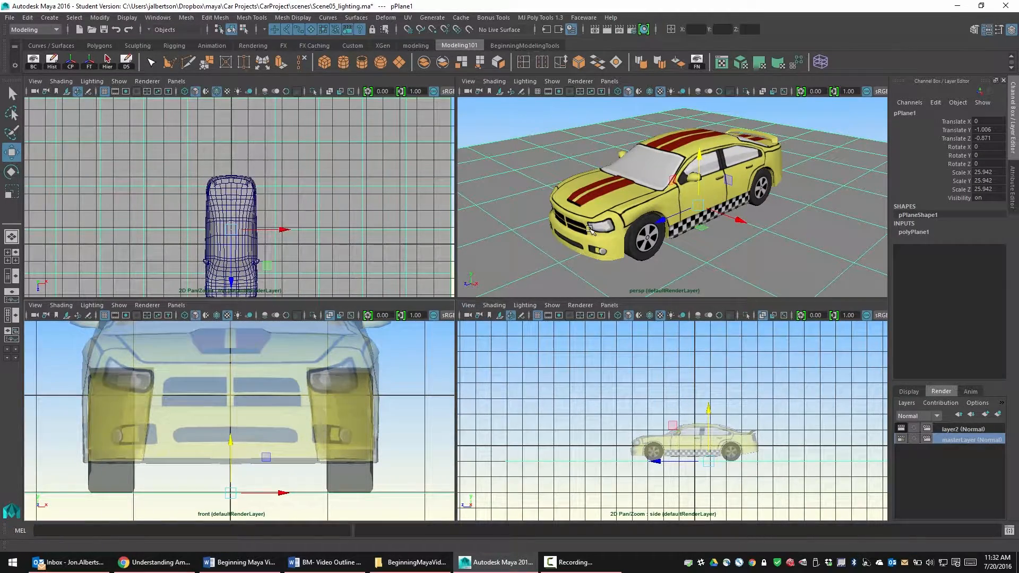
key("space")
key("space")
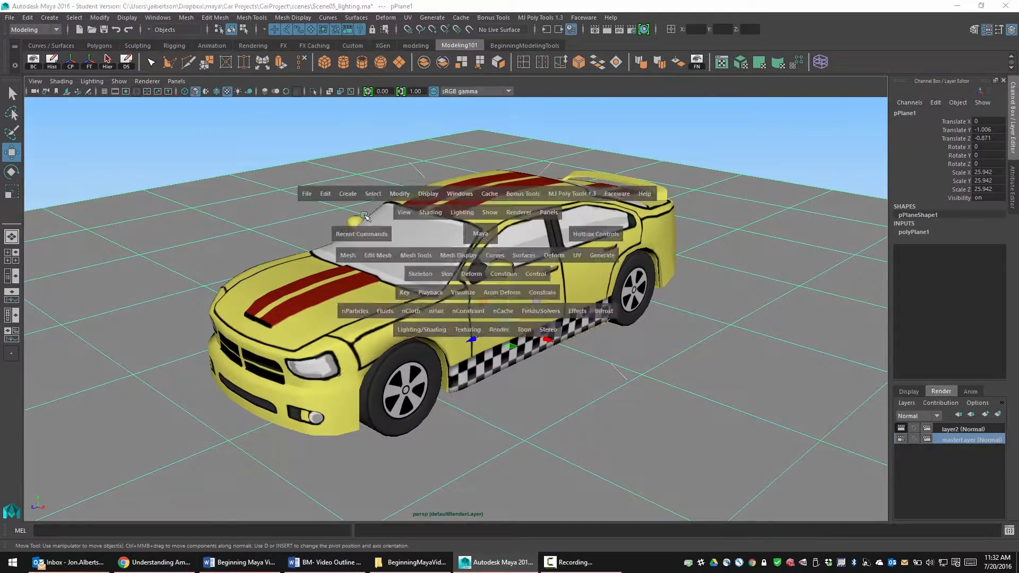
key("space")
key("space")
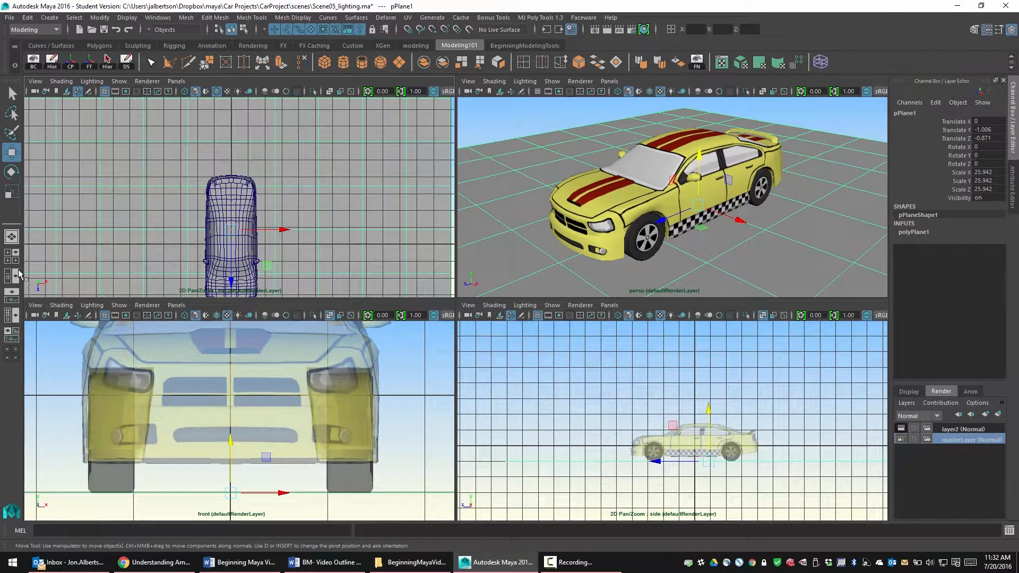
left_click(11, 276)
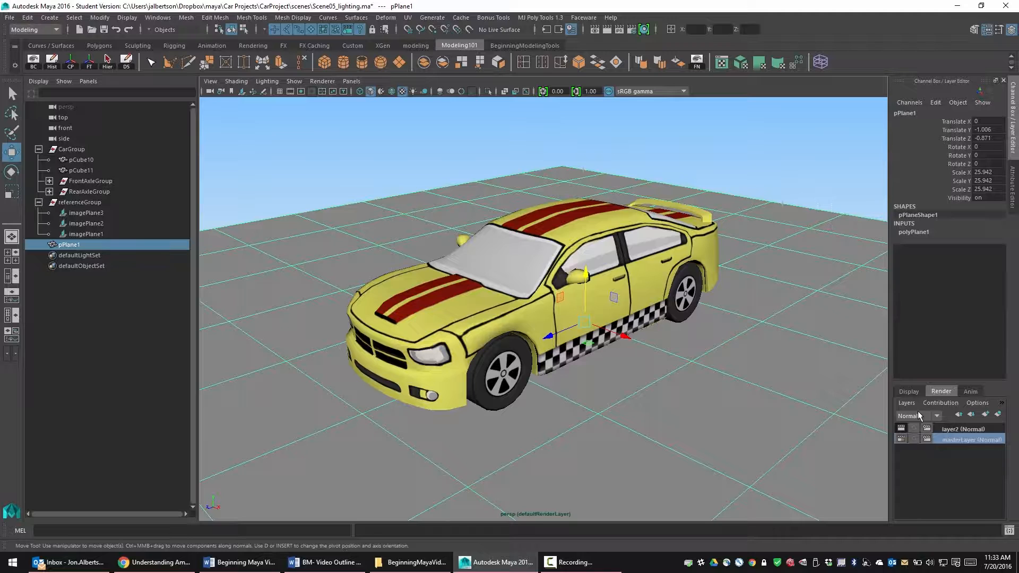
Add the selected ground plane to the render layer that contains the car
right_click(962, 439)
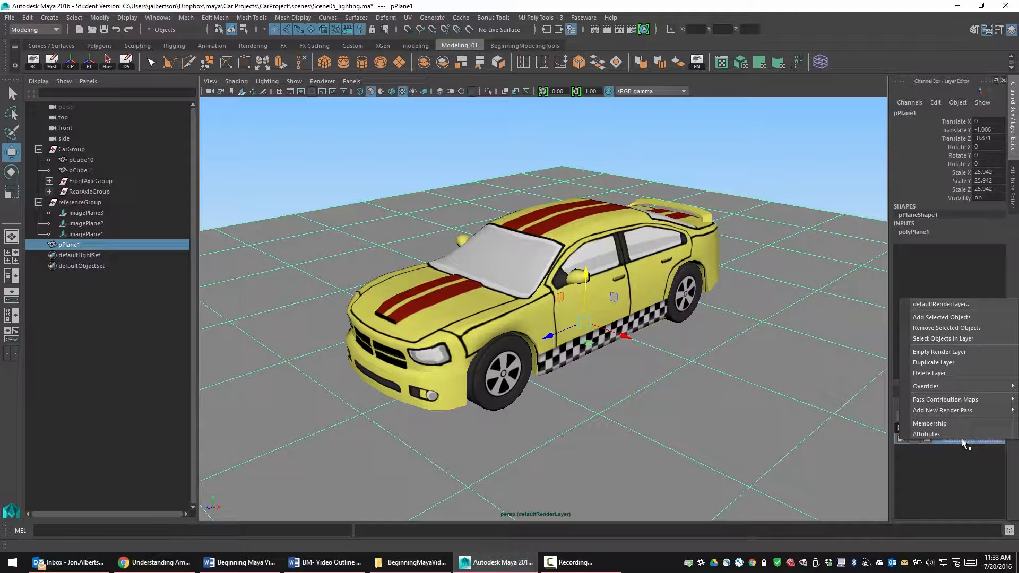
left_click(961, 317)
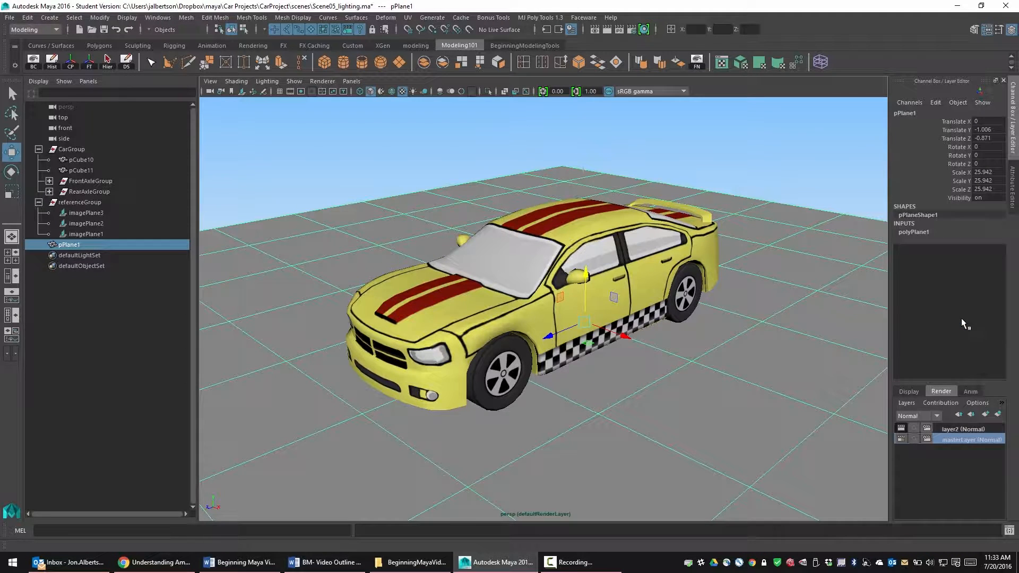
left_click(967, 428)
right_click(968, 428)
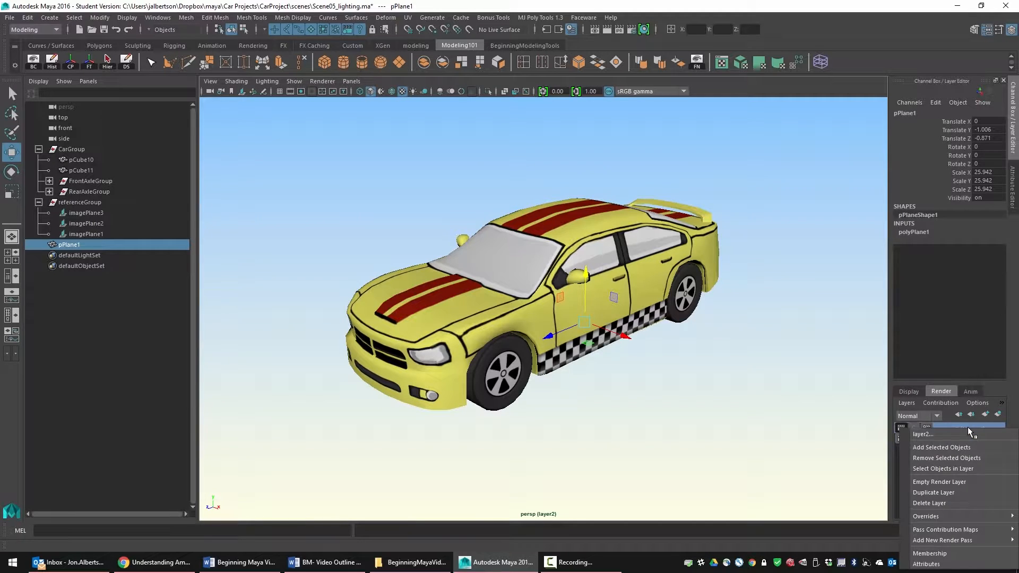
left_click(967, 444)
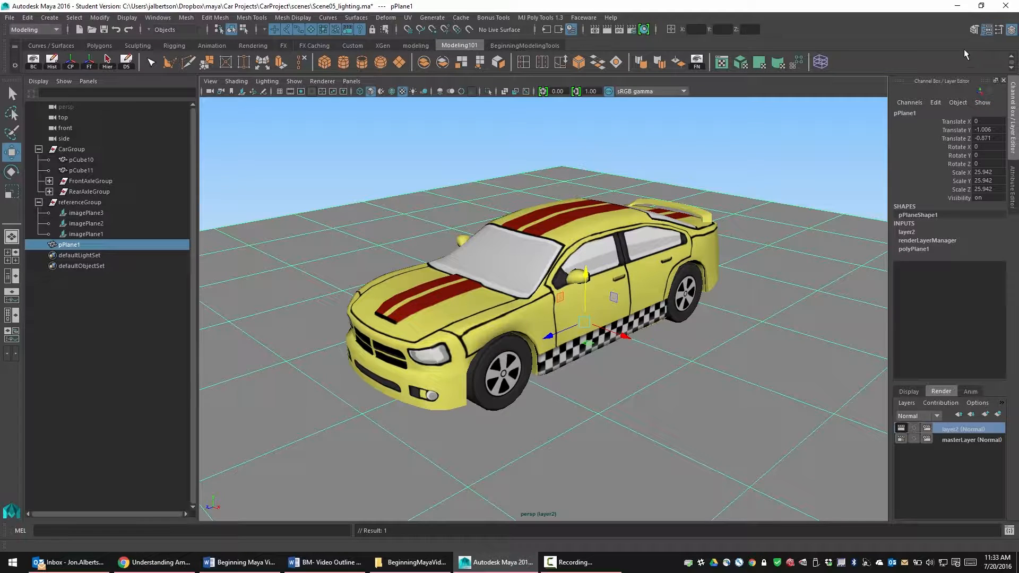
Rename the render layer containing the car and ground plane as AO_Layer
left_click(1015, 180)
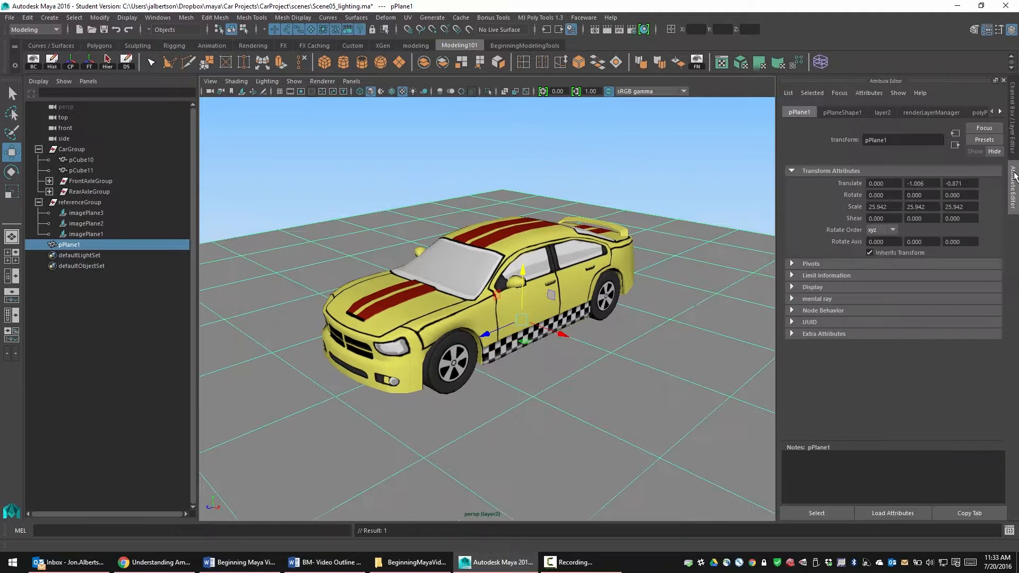
left_click(882, 112)
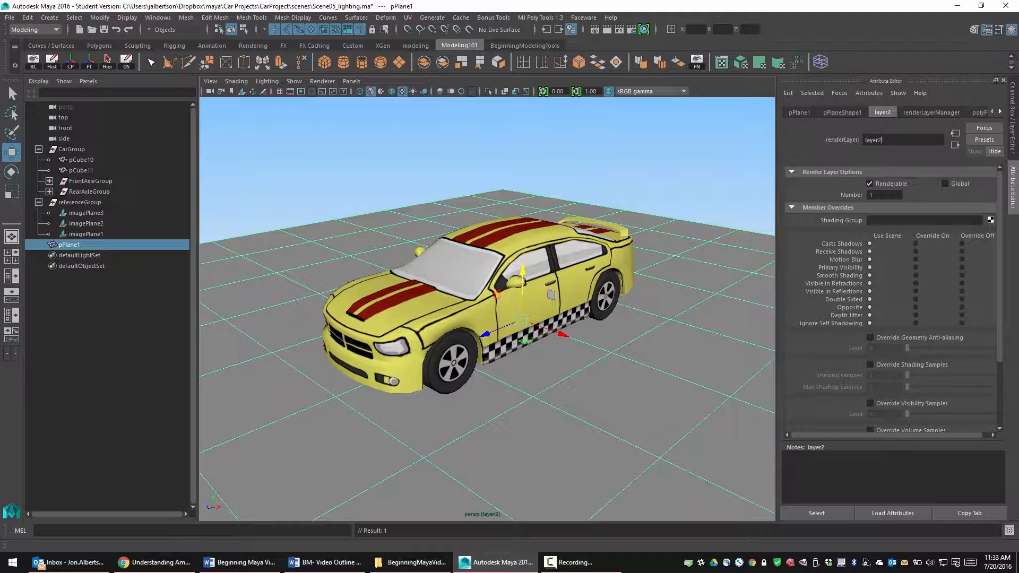
double_click(866, 139)
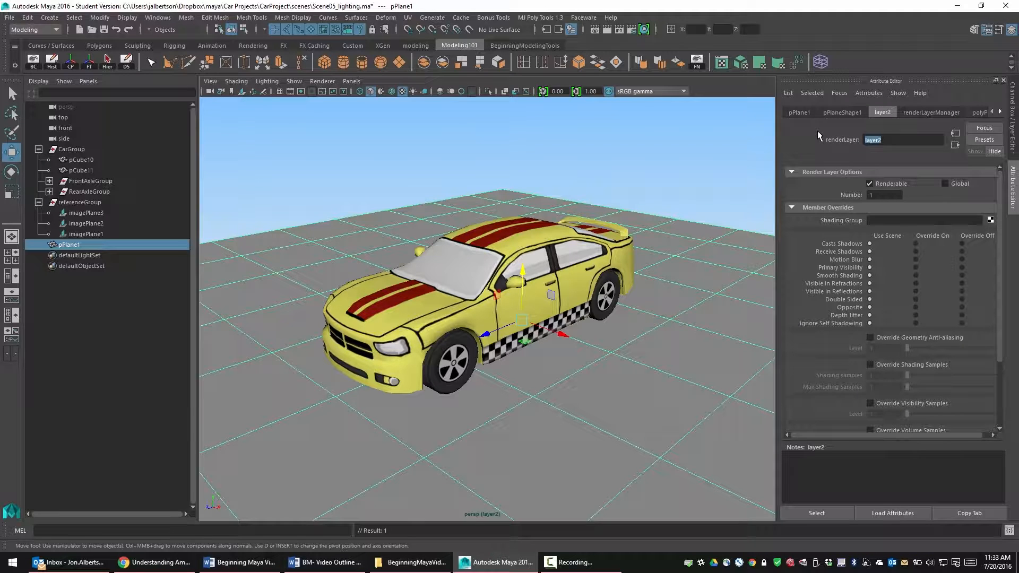
type("AO")
type("_")
type("Lat")
type("yer")
key("Return")
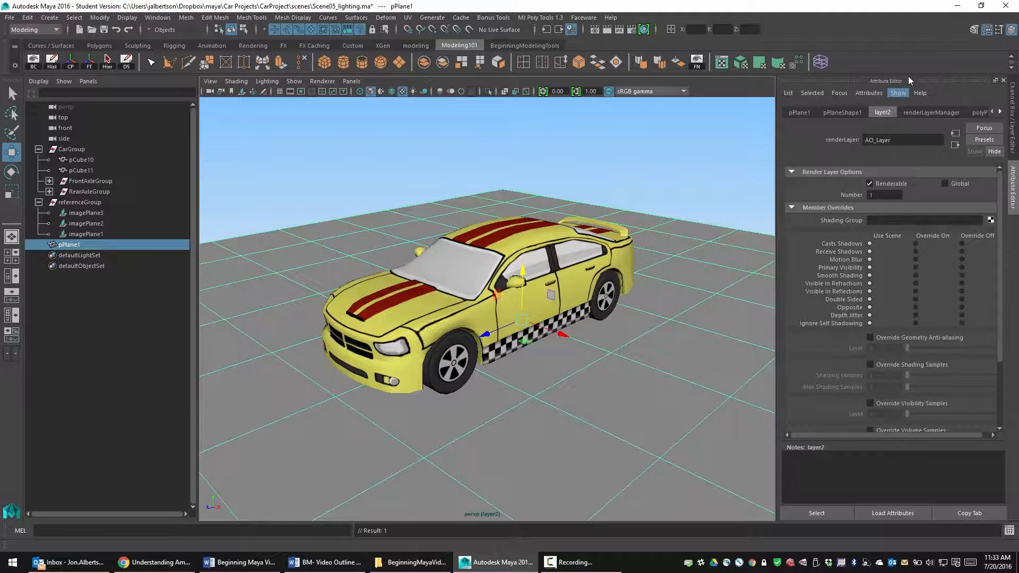
Review the override and render pass options of AO_Layer and apply the Occlusion preset to it
left_click(936, 221)
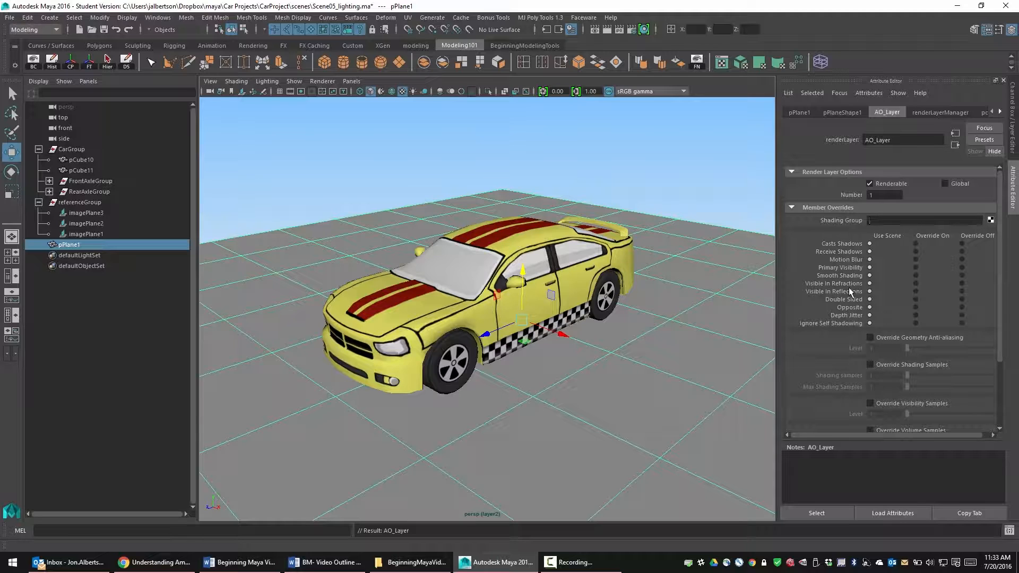
scroll(849, 288, "down", 5)
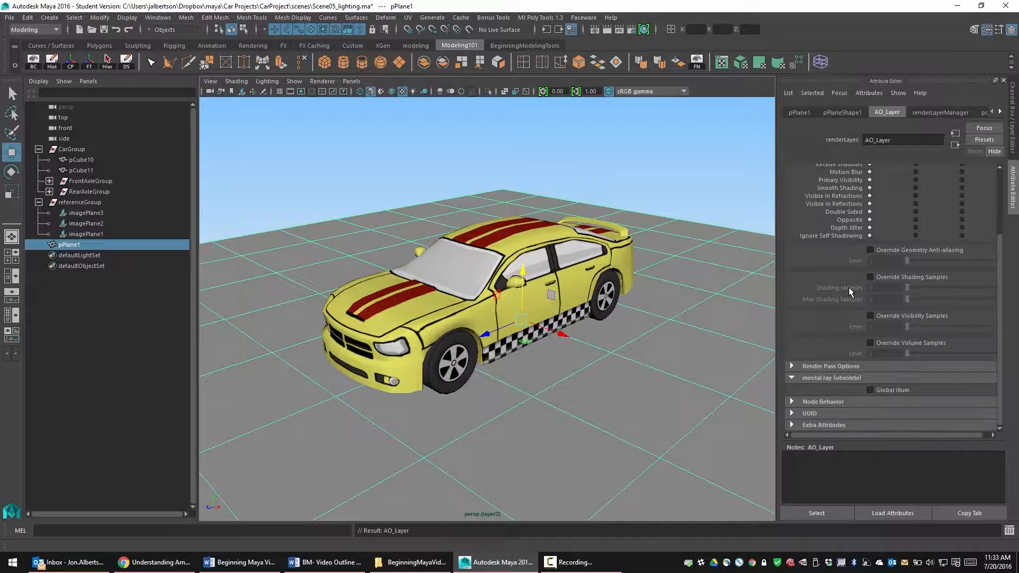
left_click(794, 364)
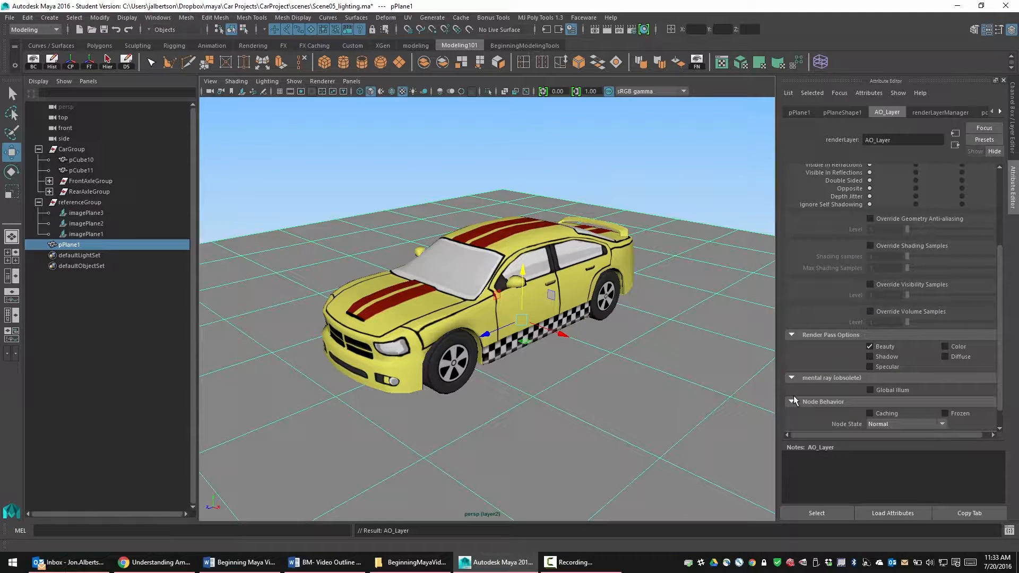
scroll(798, 377, "up", 6)
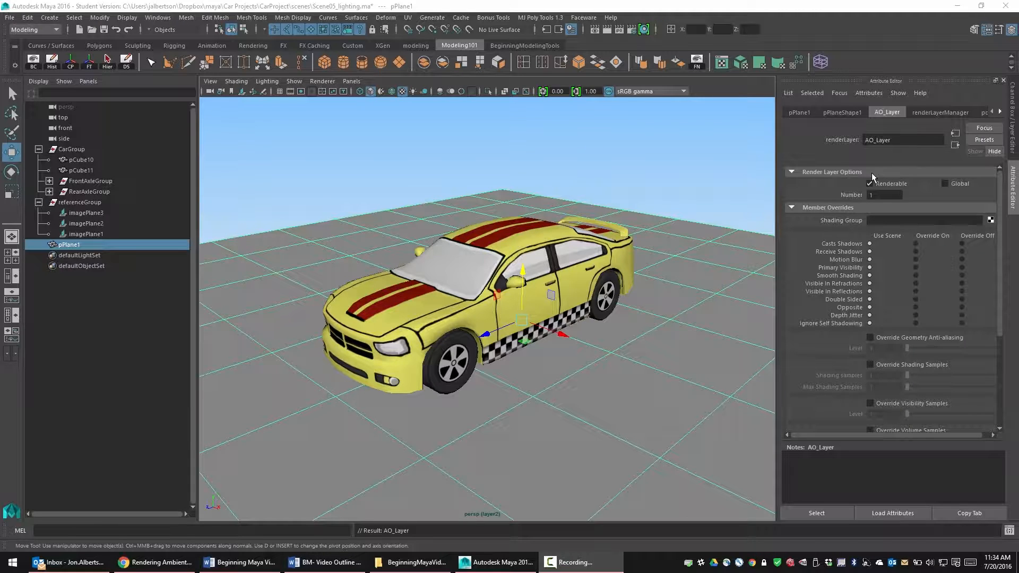
left_click(976, 139)
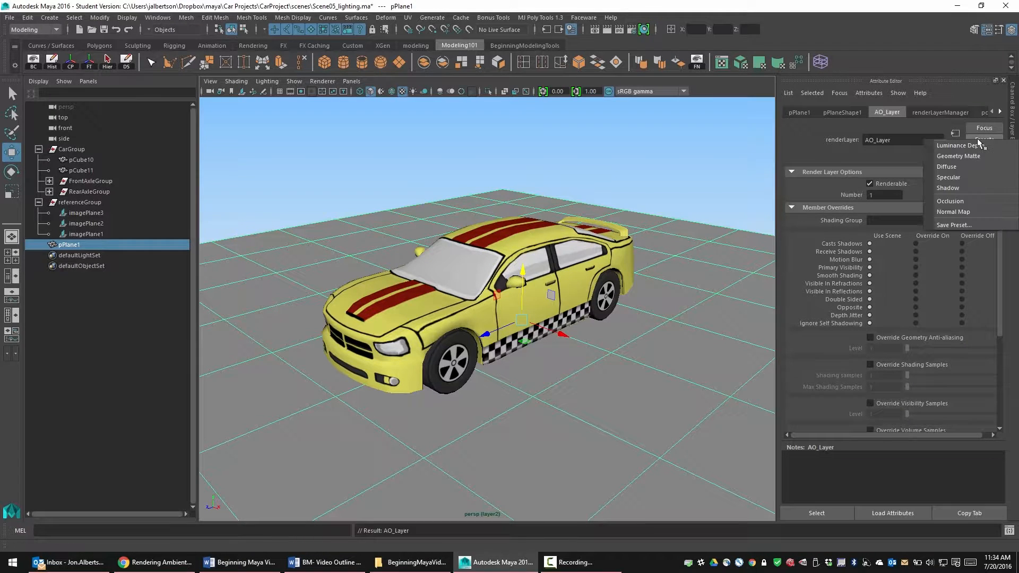
left_click(976, 204)
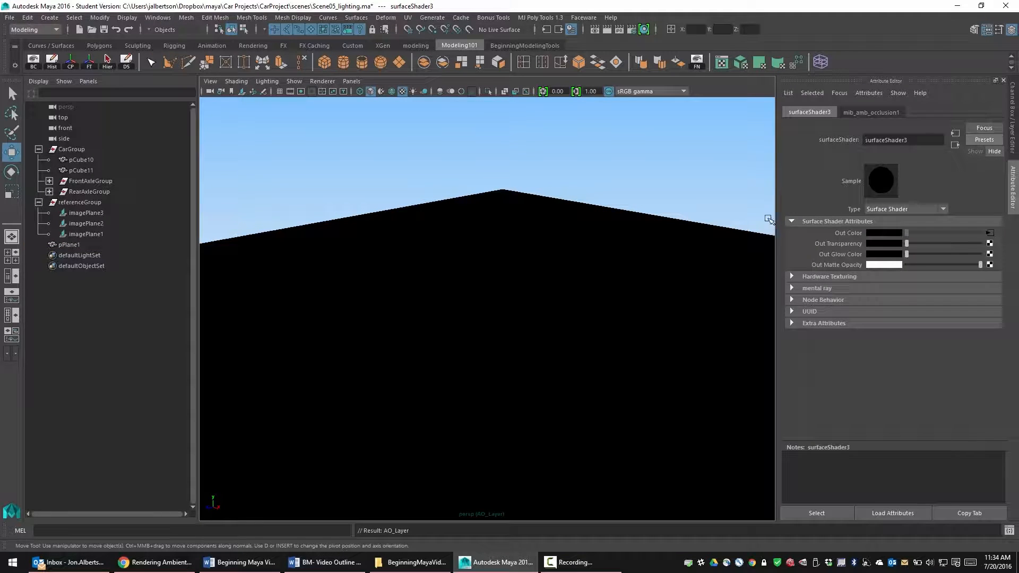
Select the car and ground plane and examine the occlusion node connected to the surface shader's Out Color
left_click(431, 273)
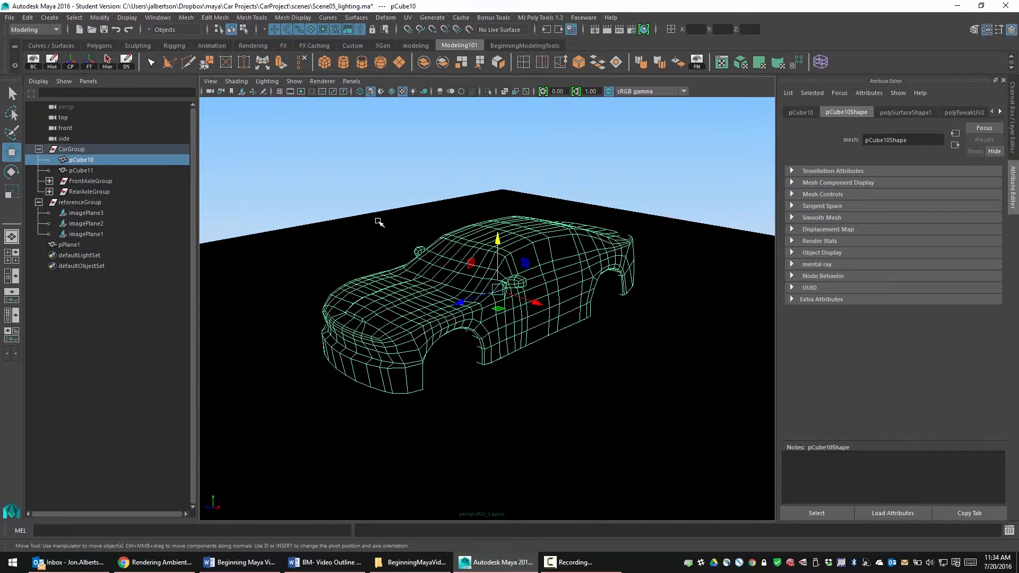
left_click(379, 222)
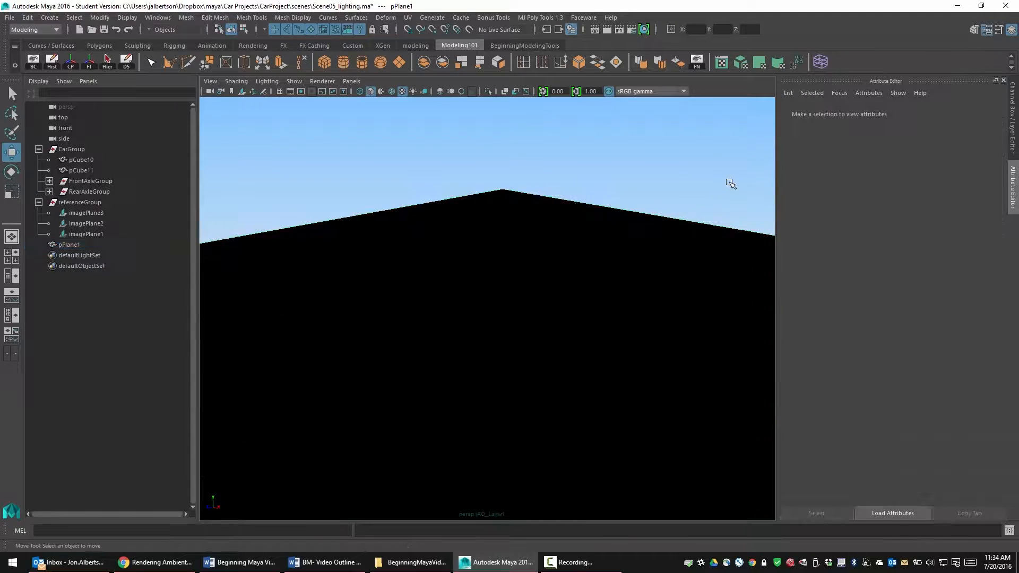
left_click_drag(710, 195, 276, 407)
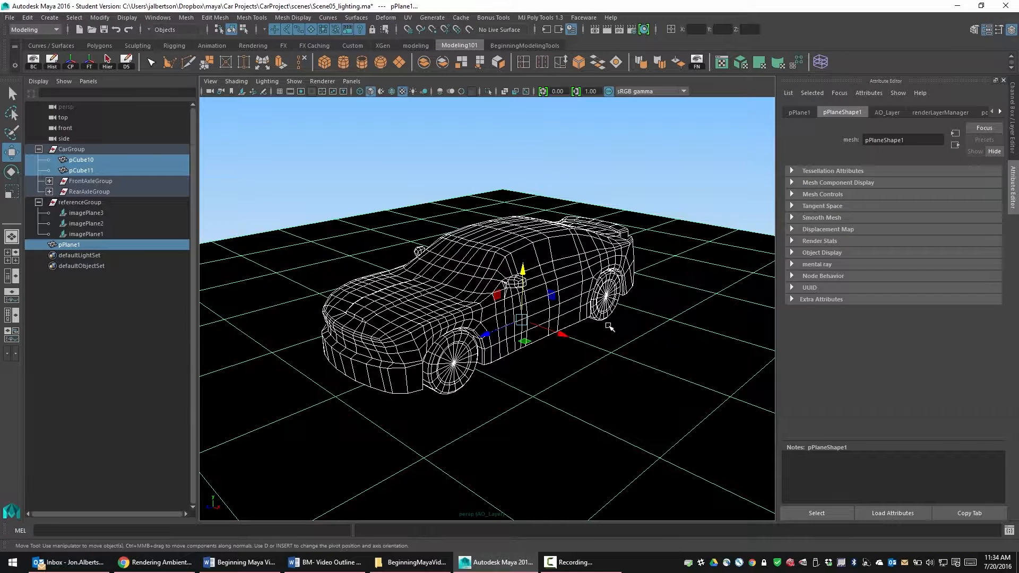
left_click(1000, 112)
left_click(1000, 112)
left_click(970, 112)
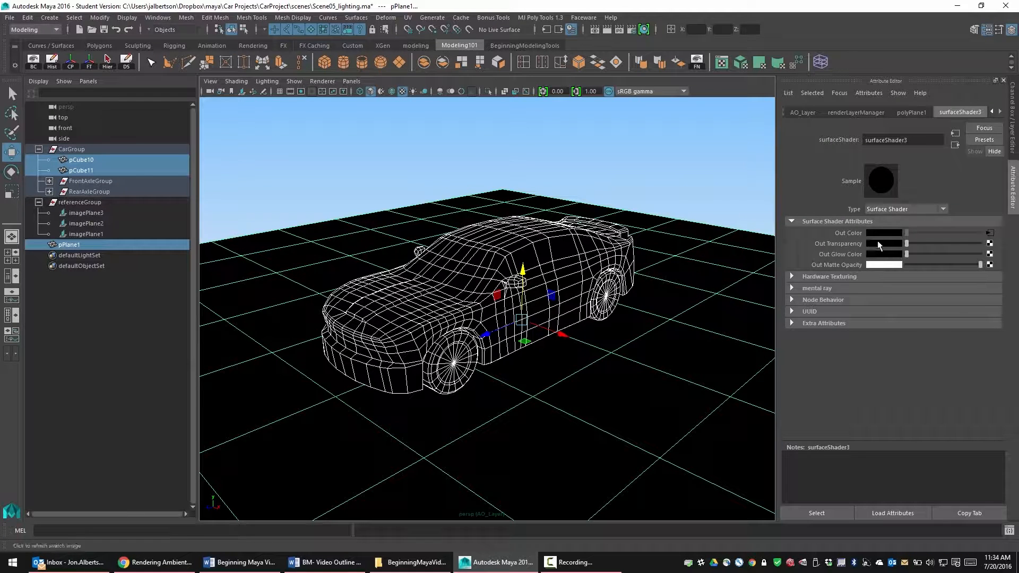
left_click(988, 233)
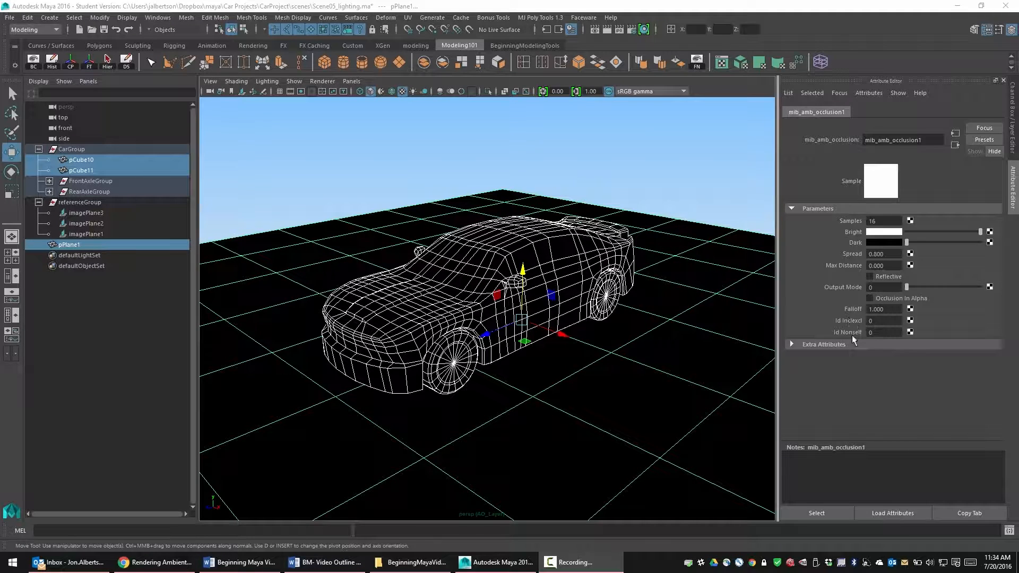
Return to the layer editor and render the perspective view of AO_Layer
left_click(1013, 141)
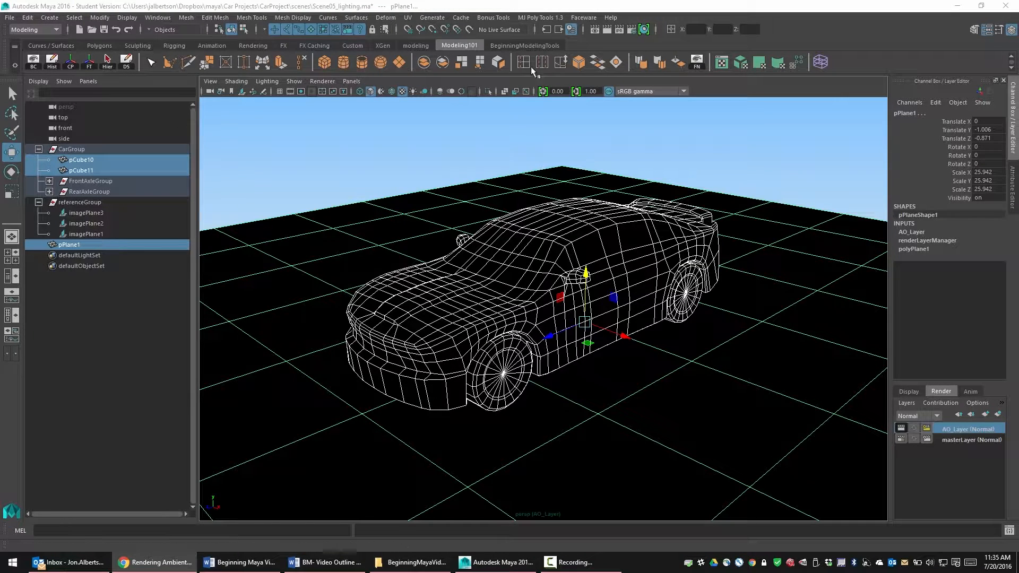
left_click(607, 30)
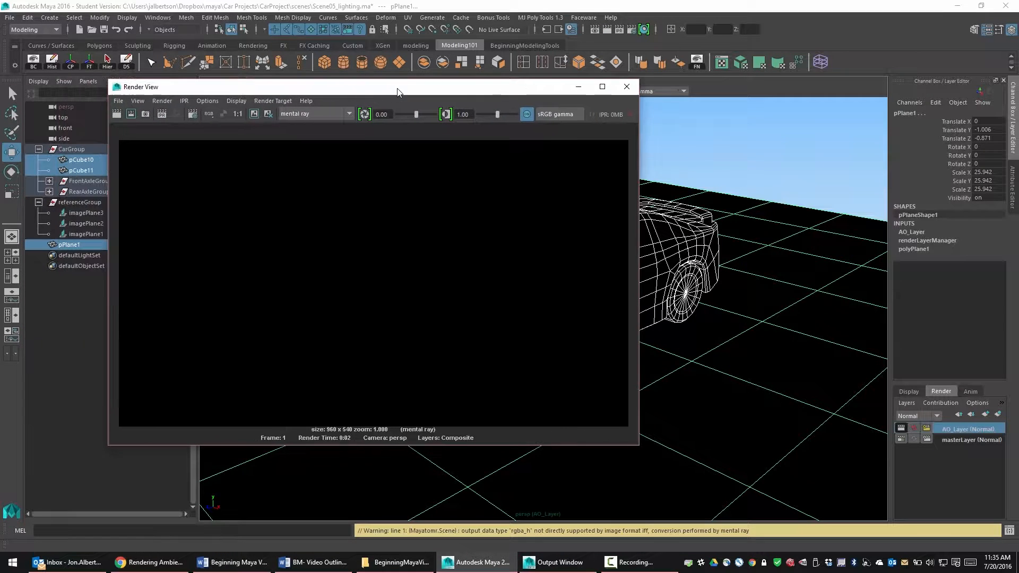
left_click_drag(405, 92, 414, 91)
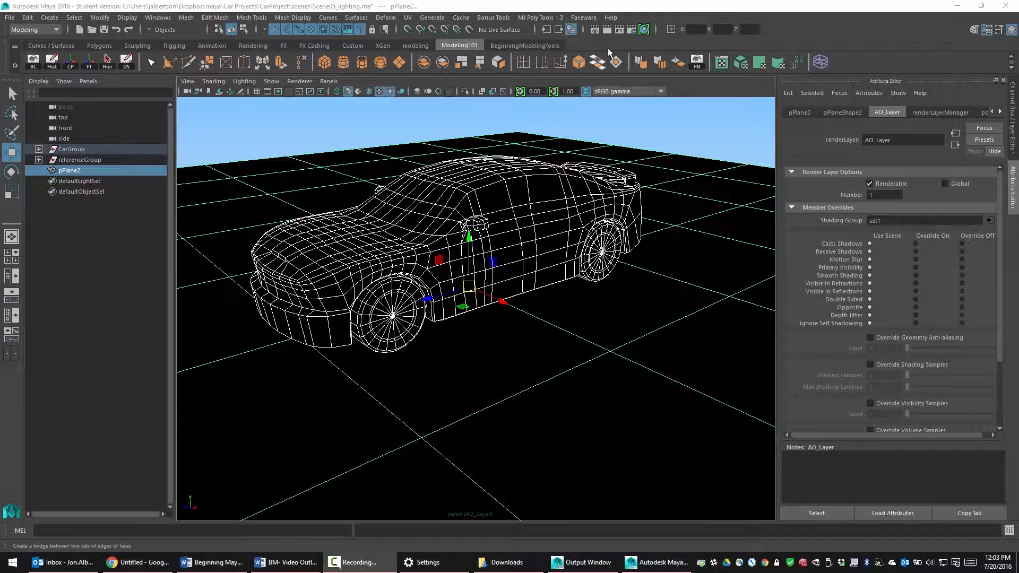
Choose mental ray as the renderer in AO_Layer's render settings and render the perspective view
left_click(632, 30)
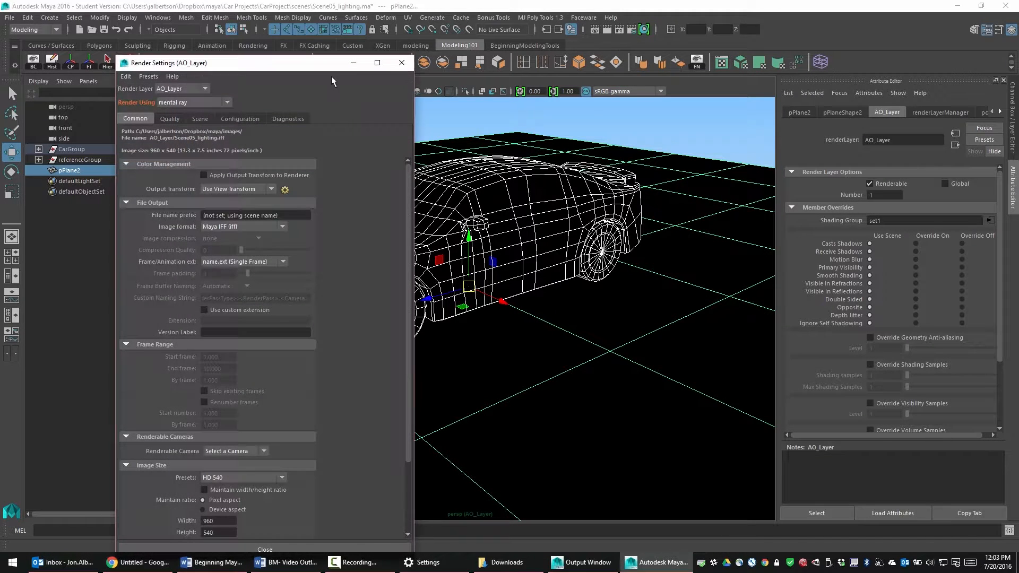
left_click(167, 104)
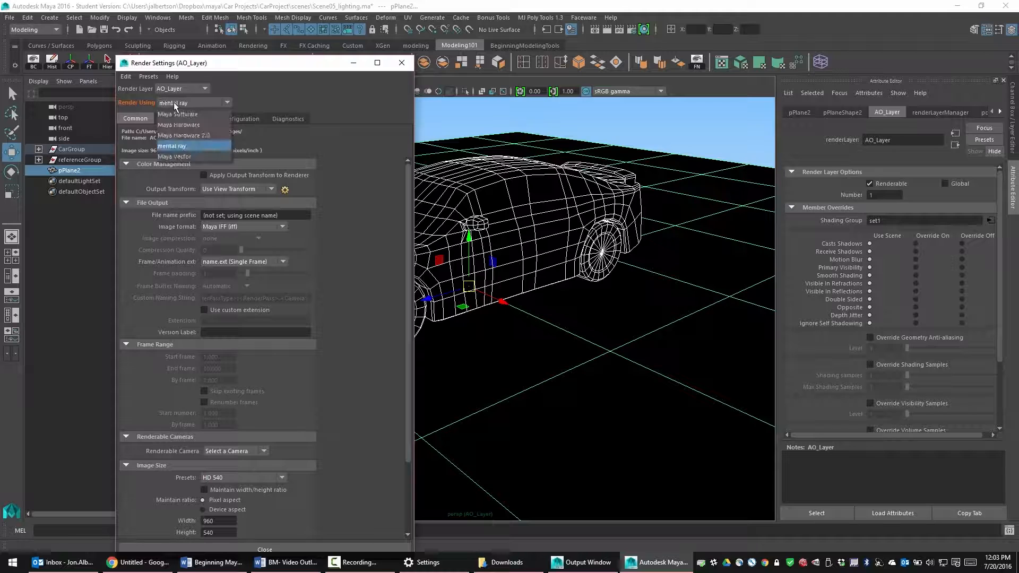
left_click(177, 147)
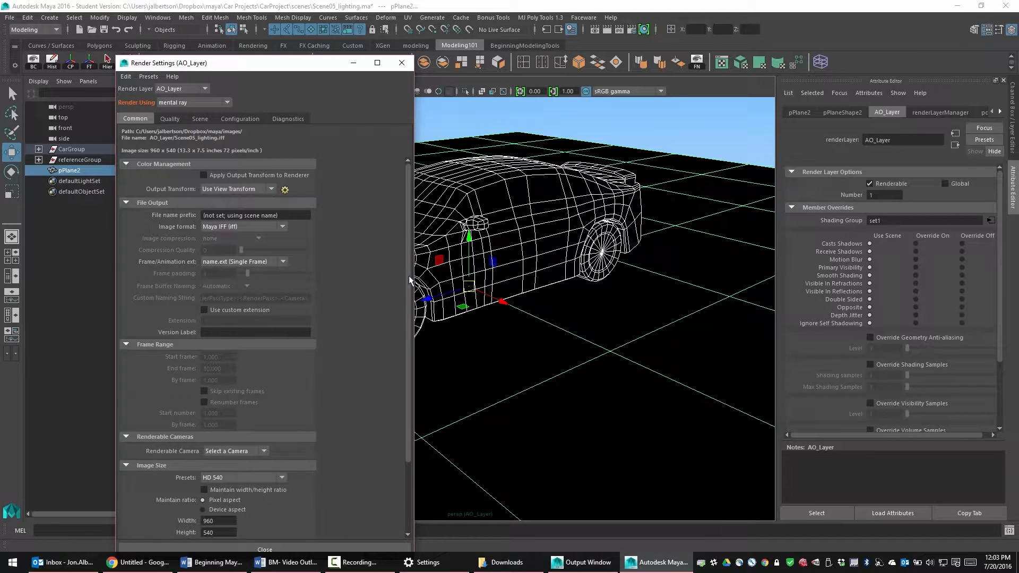
left_click_drag(410, 278, 404, 353)
scroll(410, 291, "up", 3)
left_click_drag(221, 64, 166, 28)
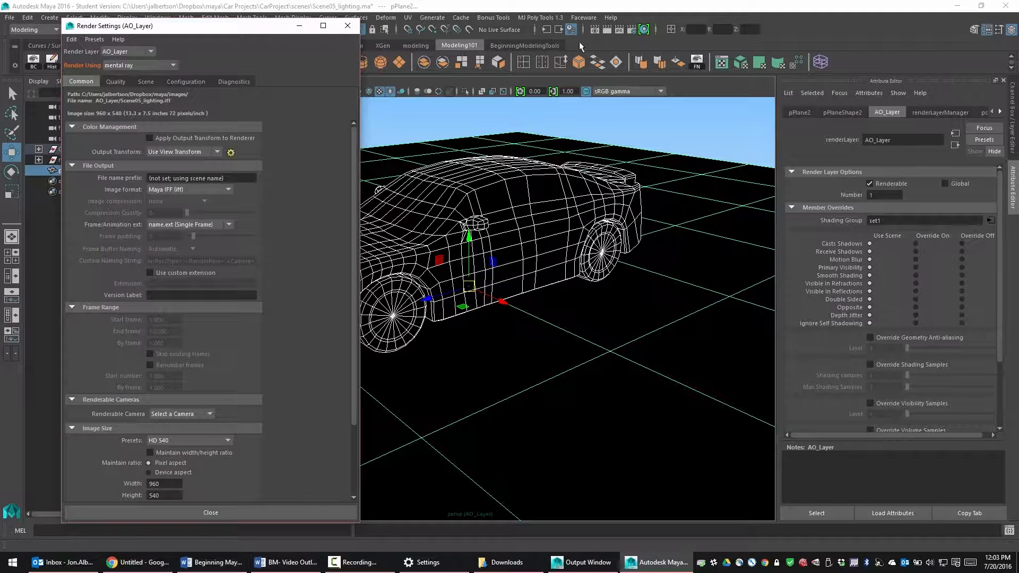
left_click(609, 27)
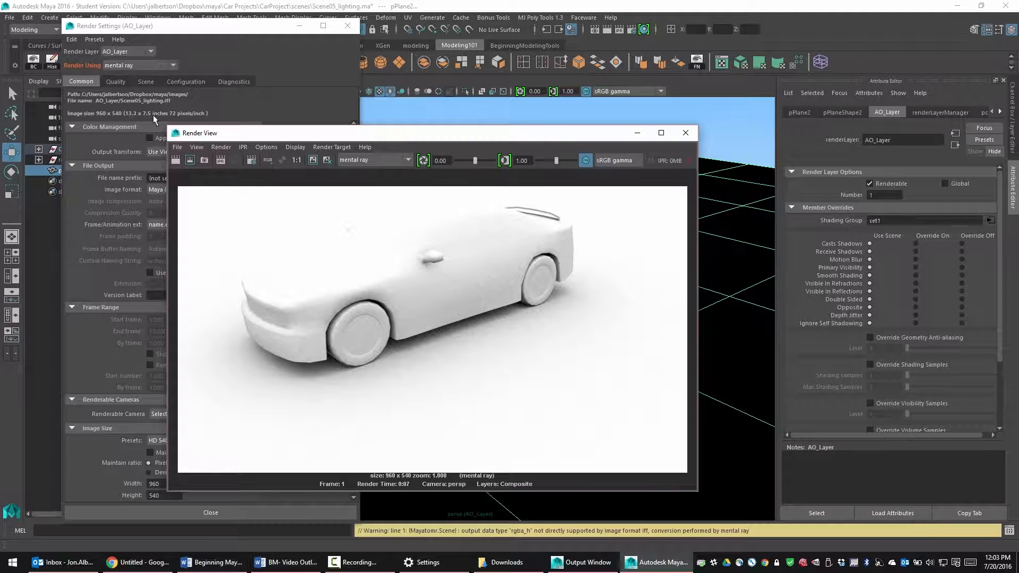
left_click_drag(167, 127, 78, 2)
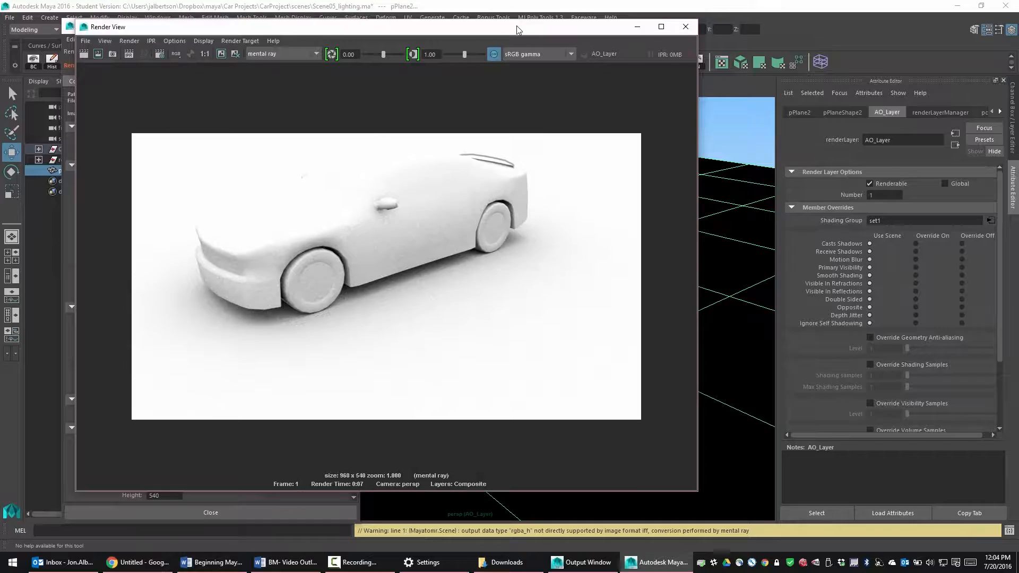
Orbit the perspective camera to a higher view of the car and render AO_Layer again
left_click(639, 8)
left_click_drag(607, 292, 648, 375, "alt")
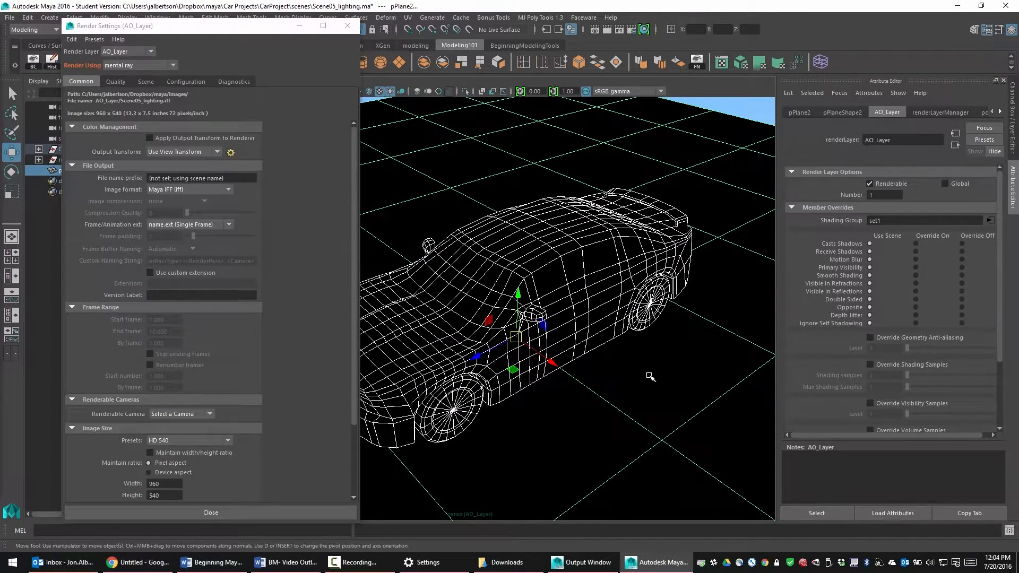
middle_click_drag(649, 375, 643, 359, "alt")
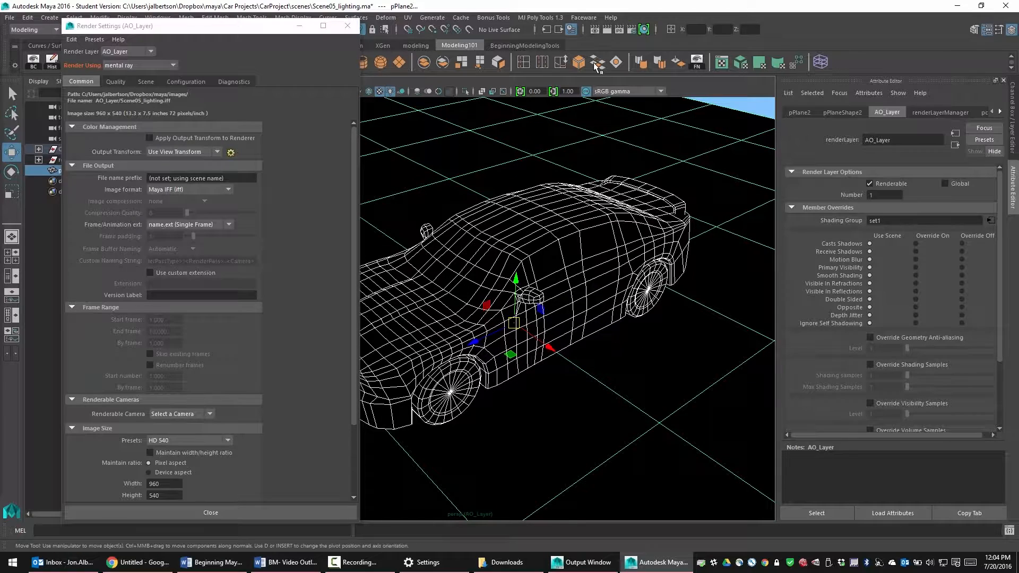
left_click(607, 30)
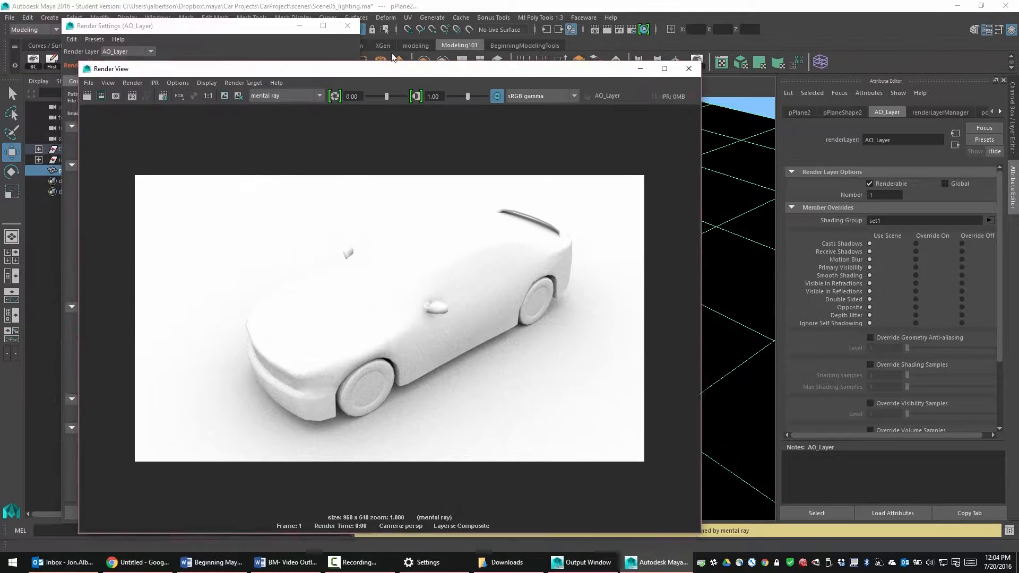
left_click_drag(211, 111, 0, 42)
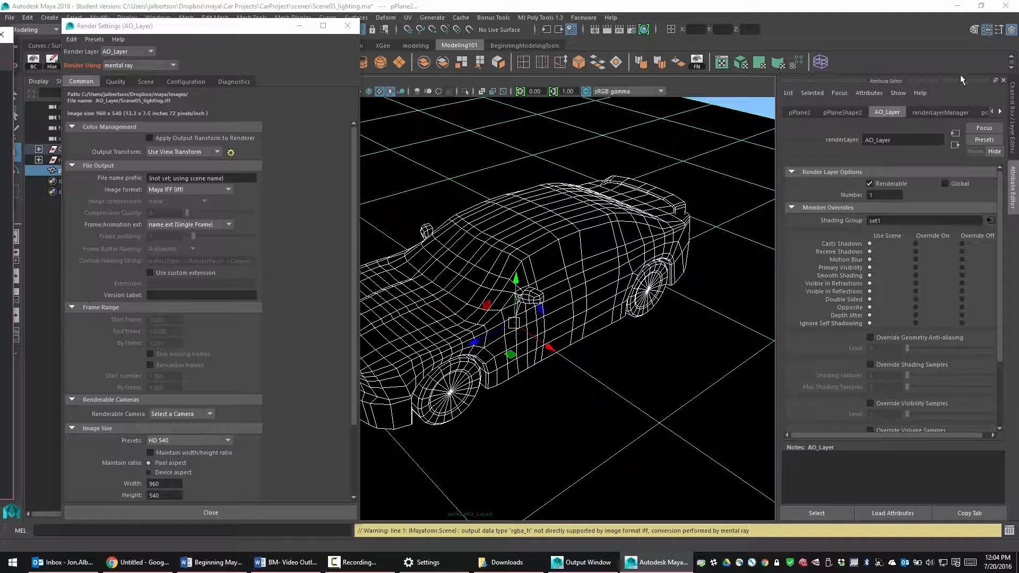
Open the mib_amb_occlusion1 node connected to the Out Color of the ground plane's surface shader
left_click(1000, 111)
left_click(1000, 111)
left_click(971, 112)
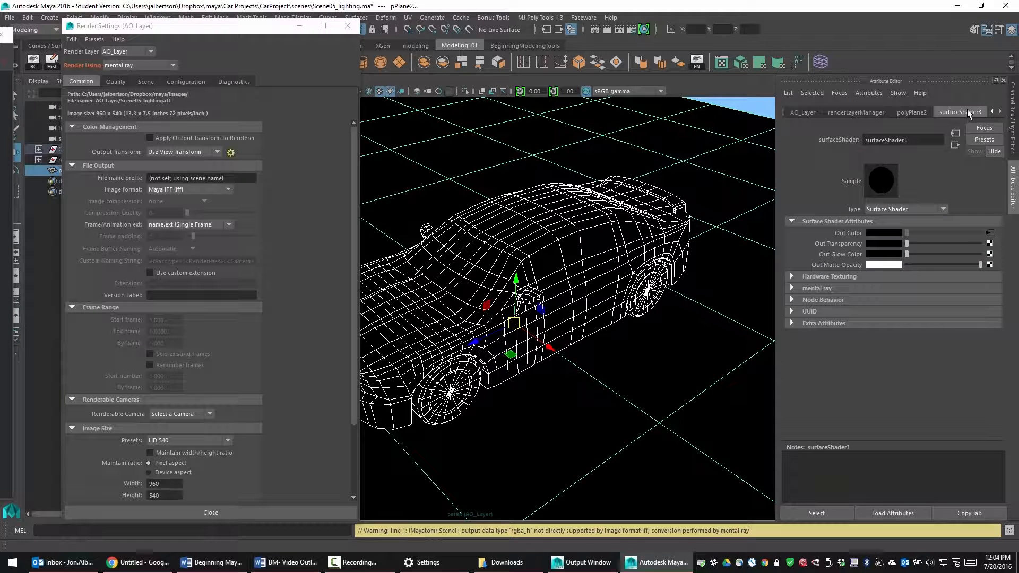
left_click(990, 232)
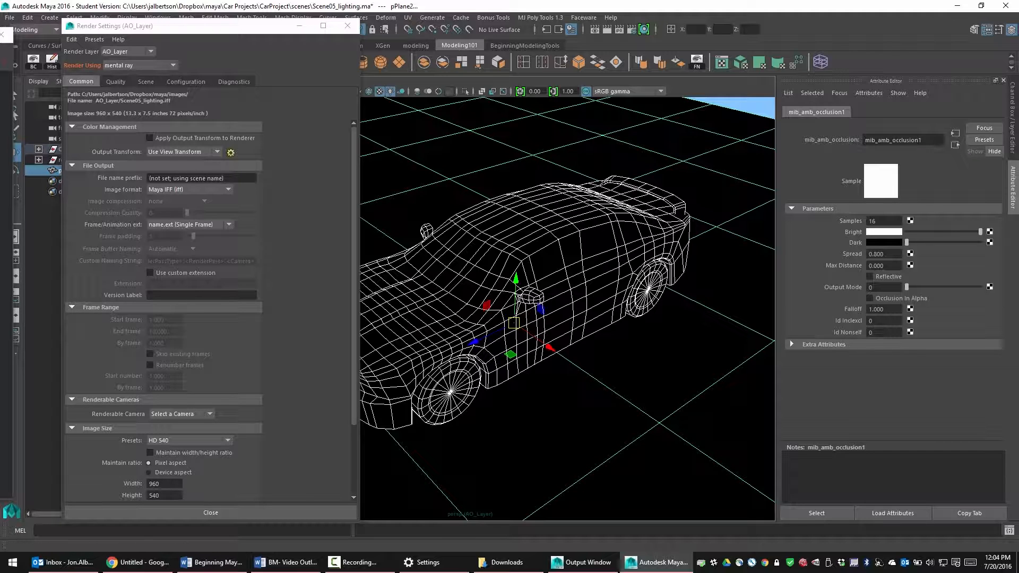
left_click(956, 145)
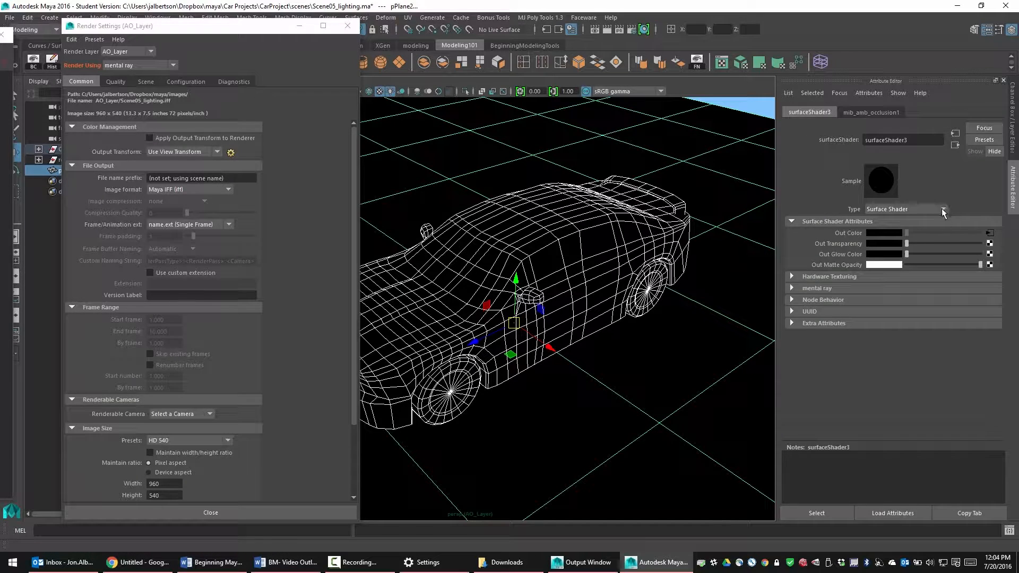
left_click(955, 142)
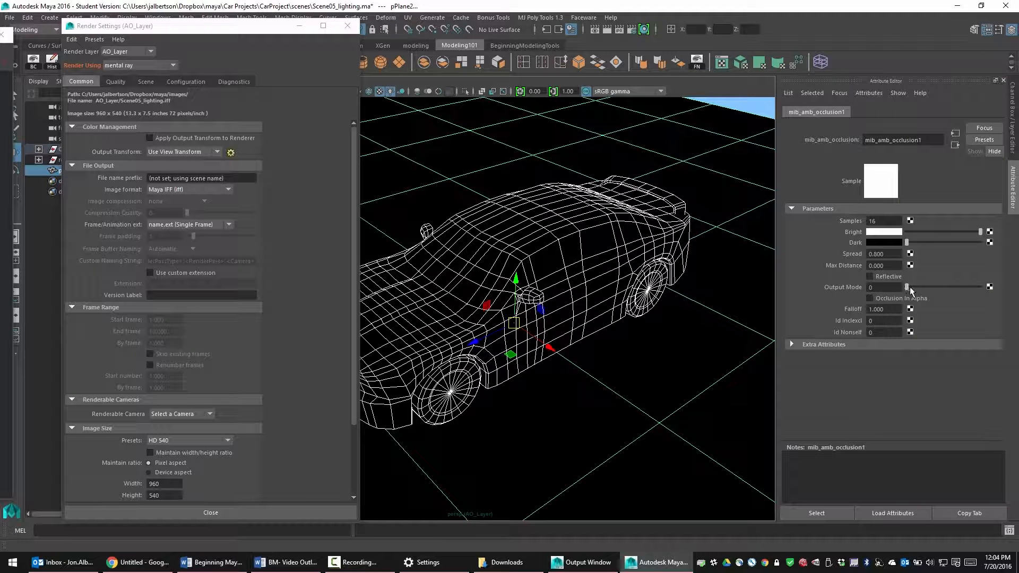
Set the occlusion node's Falloff to 5 and Samples to 32, and re-render the view
double_click(884, 309)
type("5")
key("Return")
double_click(873, 221)
type("32")
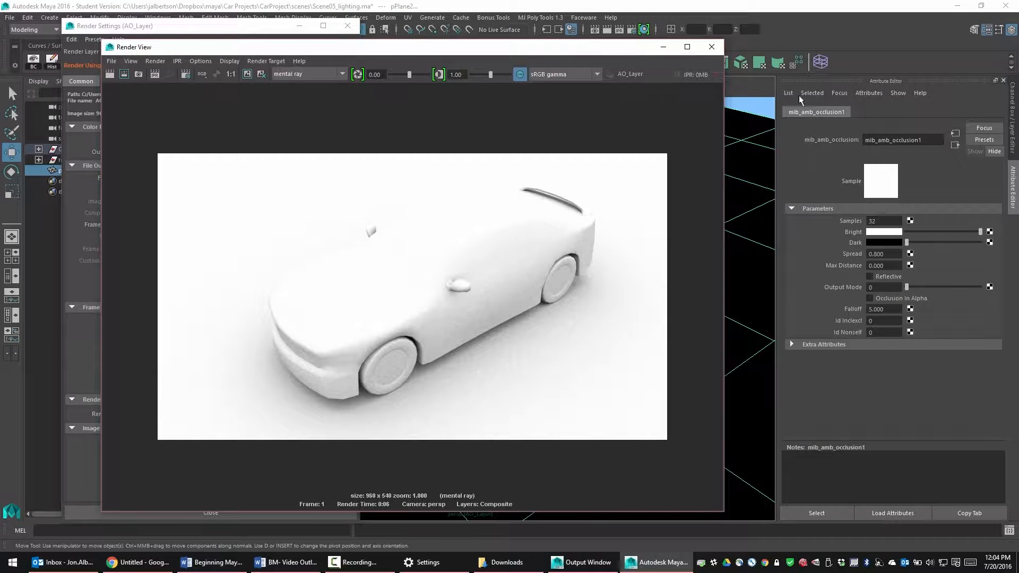
left_click(604, 28)
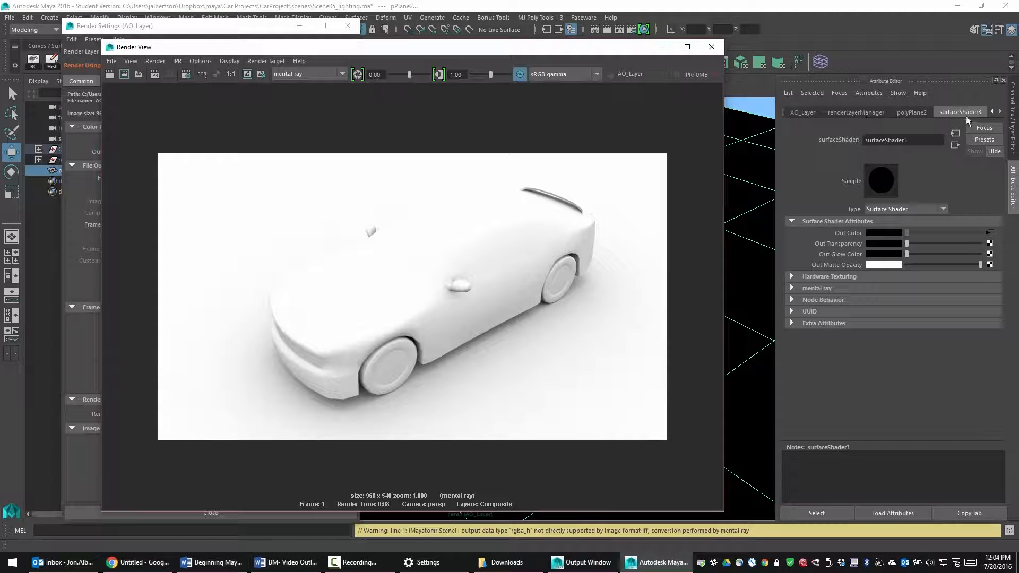
Lighten the occlusion node's Dark color and slightly darken its Bright color, and re-render the view
left_click(999, 111)
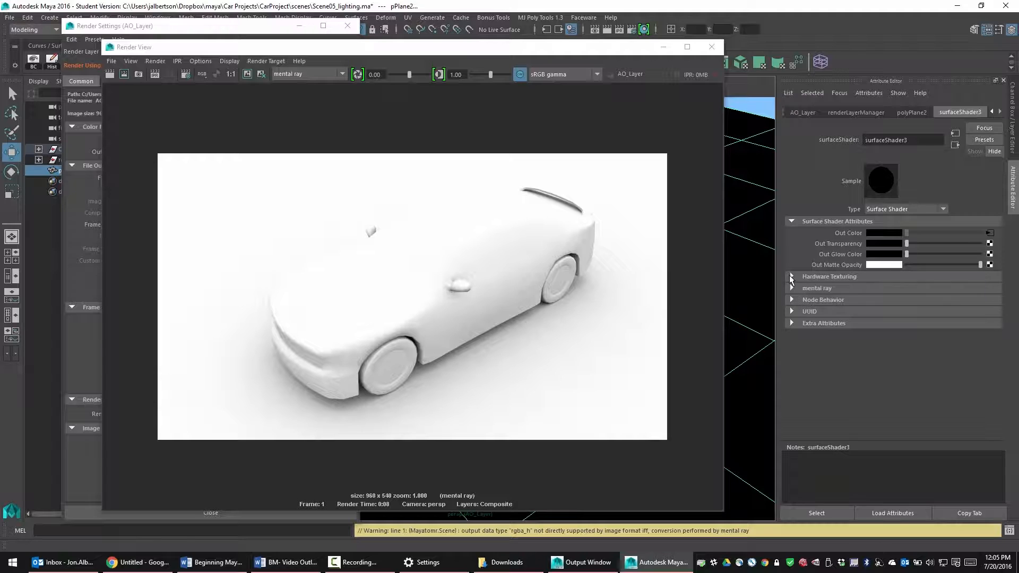
left_click(990, 243)
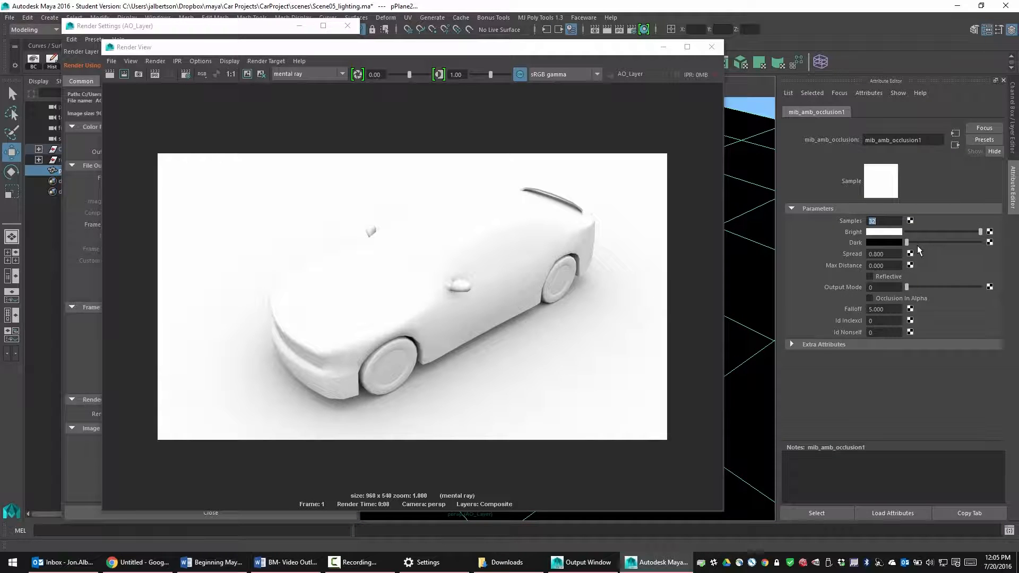
left_click_drag(908, 242, 965, 232)
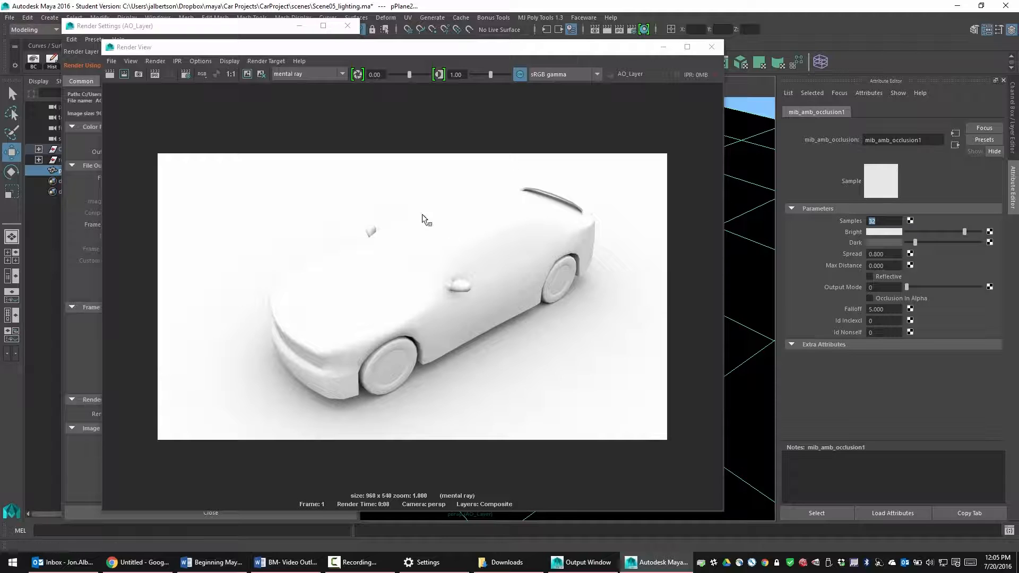
left_click(110, 74)
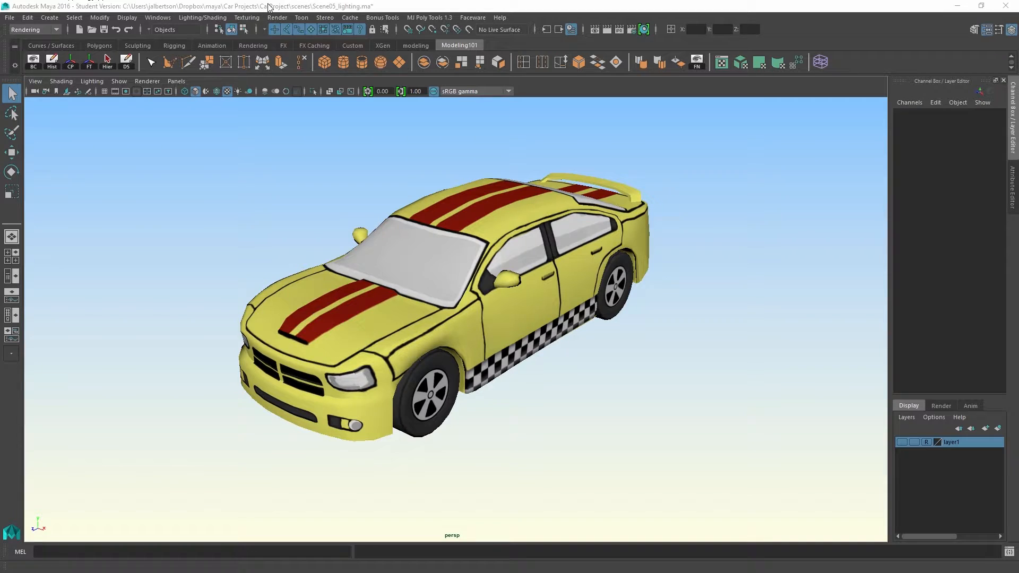
left_click_drag(311, 207, 308, 195, "alt")
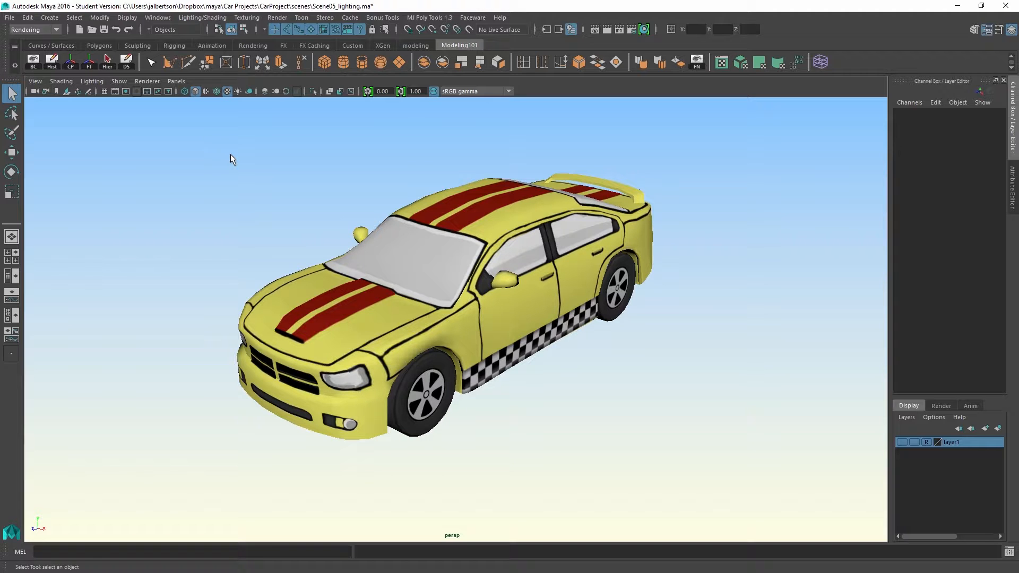
left_click_drag(231, 159, 208, 158, "alt")
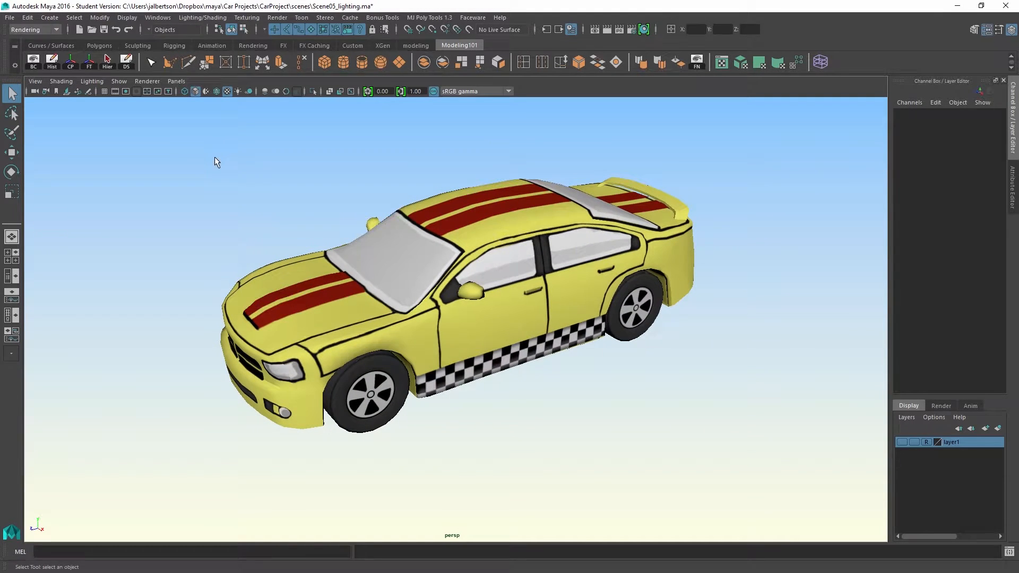
left_click_drag(373, 251, 456, 209, "alt")
left_click_drag(601, 197, 449, 196, "alt")
left_click_drag(303, 193, 310, 193, "alt")
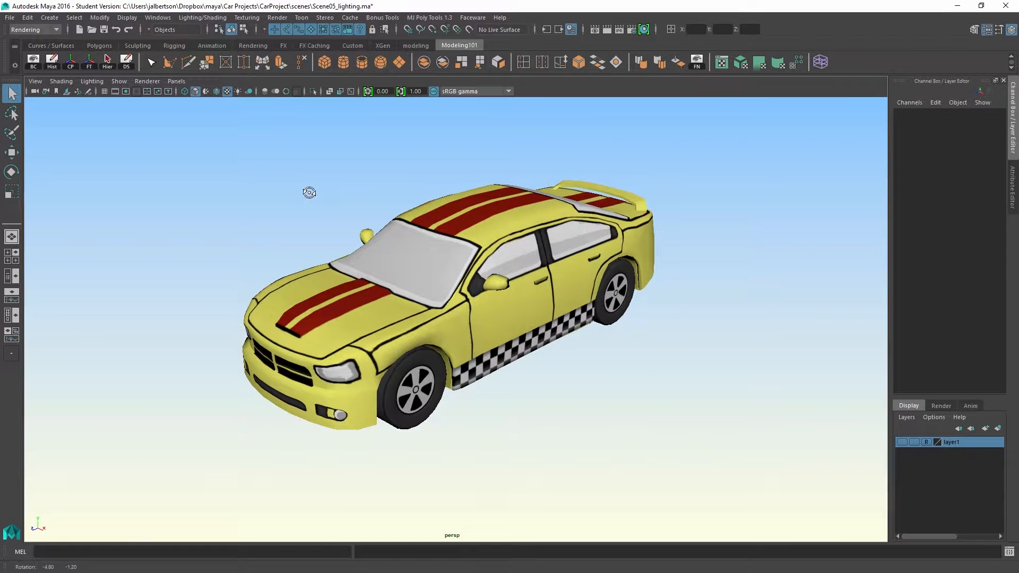
Select the whole car in the perspective view and open the options for mental ray Batch Bake
left_click_drag(613, 327, 682, 396)
left_click_drag(529, 367, 527, 377, "alt")
left_click(216, 19)
left_click(217, 19)
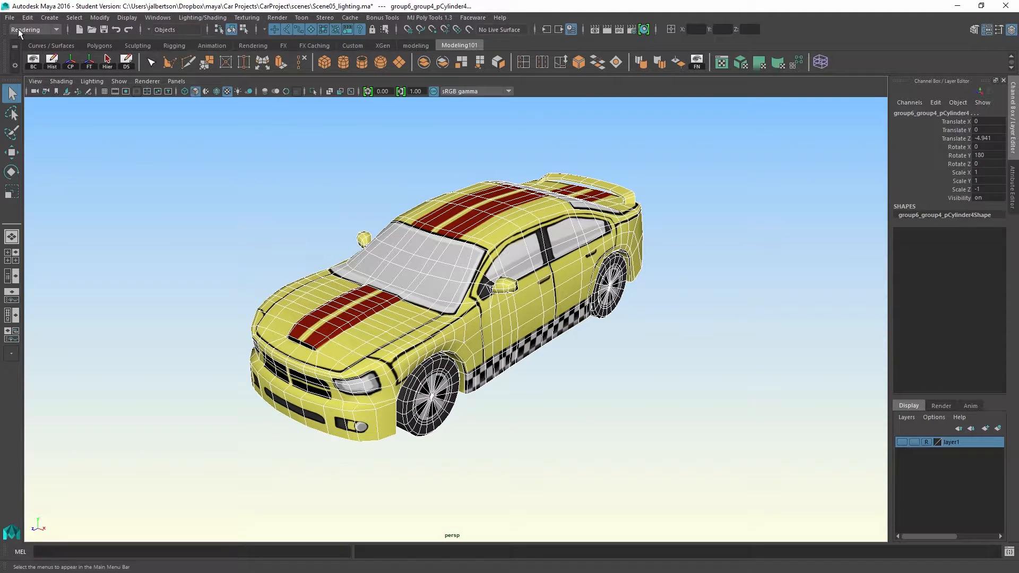
left_click(49, 30)
left_click(49, 30)
left_click(41, 29)
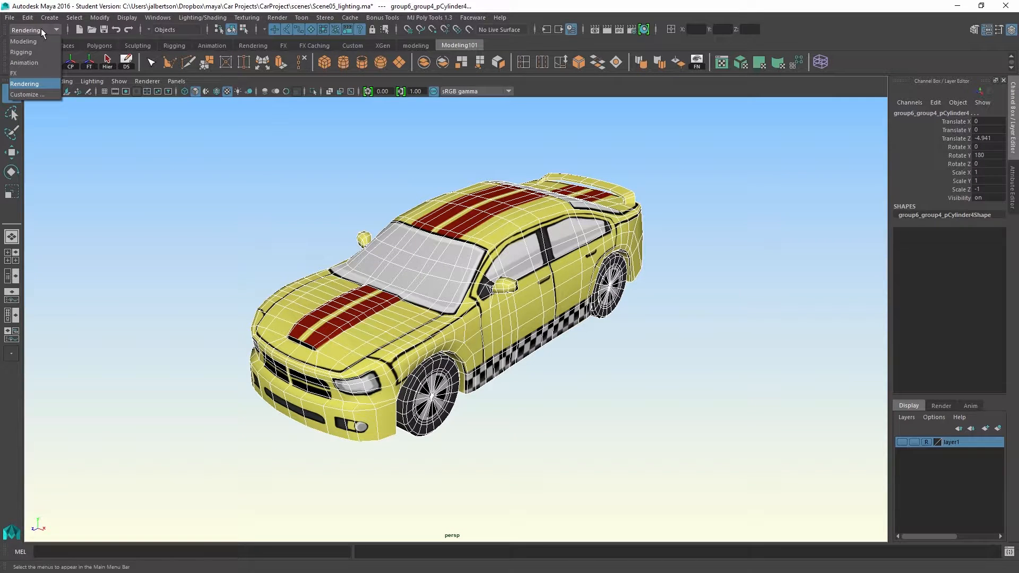
left_click(45, 84)
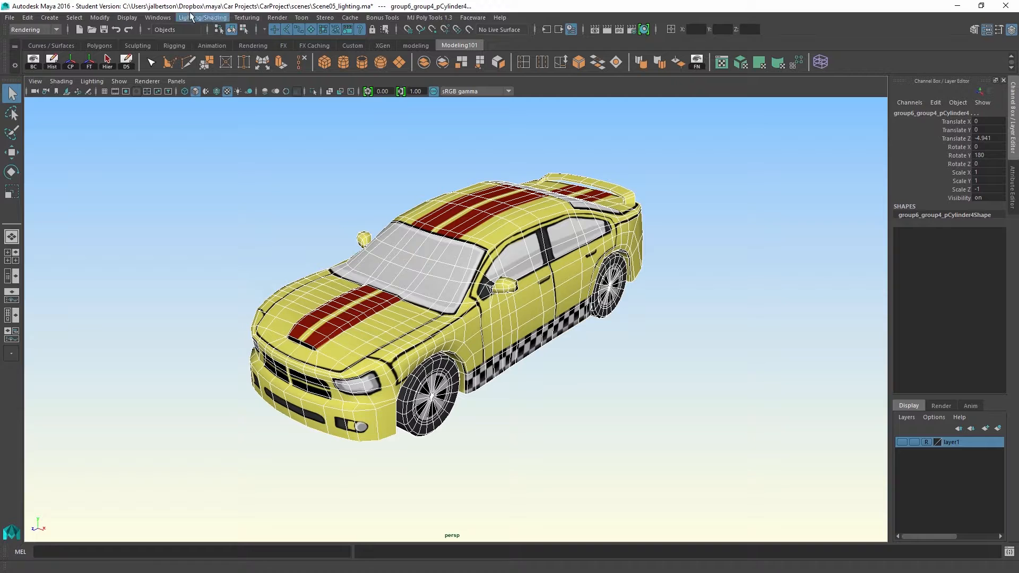
left_click(201, 18)
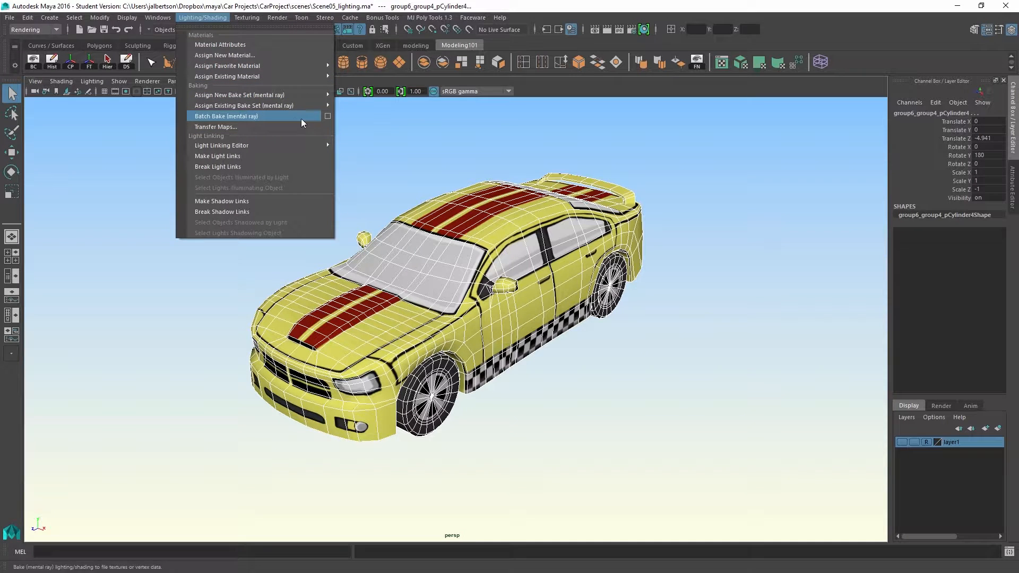
left_click(328, 115)
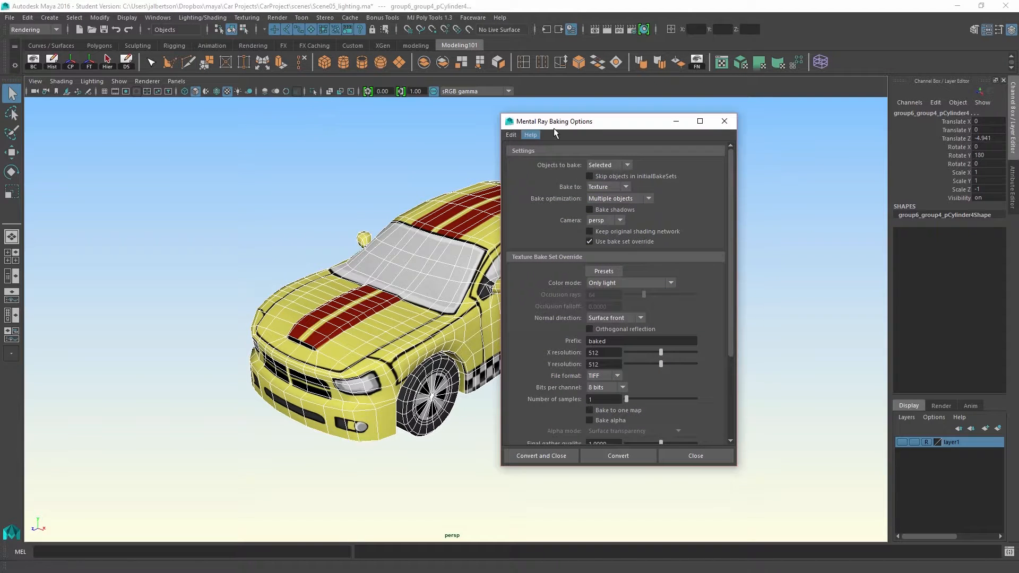
Reset the mental ray baking options to their defaults and enlarge the options window to see more settings
left_click(590, 242)
left_click(512, 135)
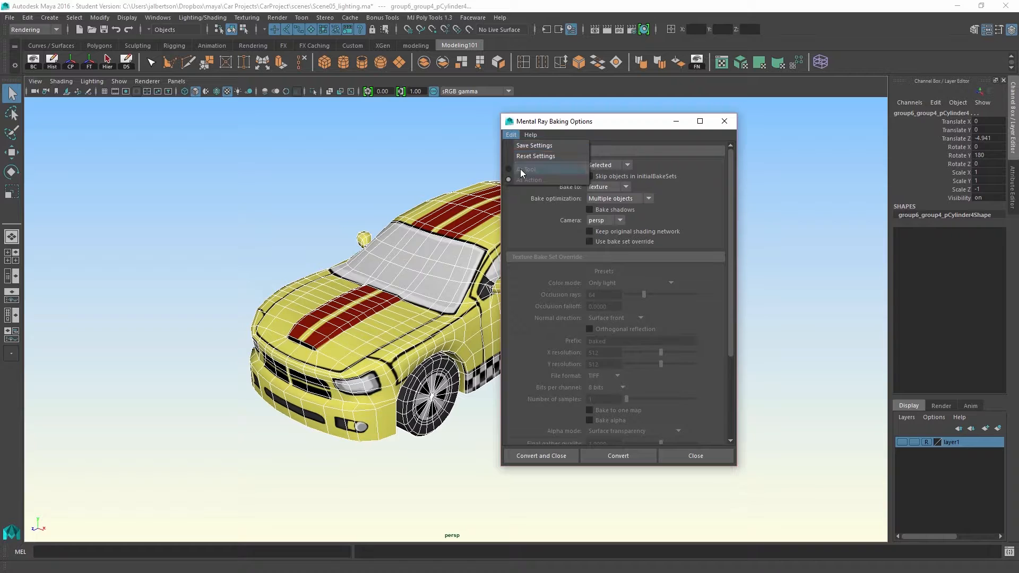
left_click(522, 156)
left_click_drag(593, 121, 673, 110)
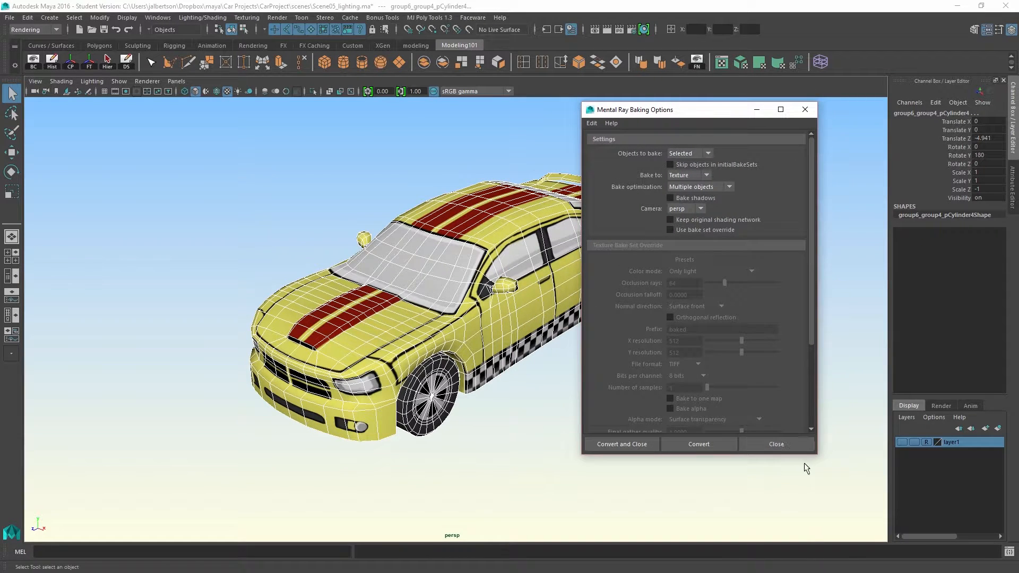
left_click_drag(810, 456, 810, 505)
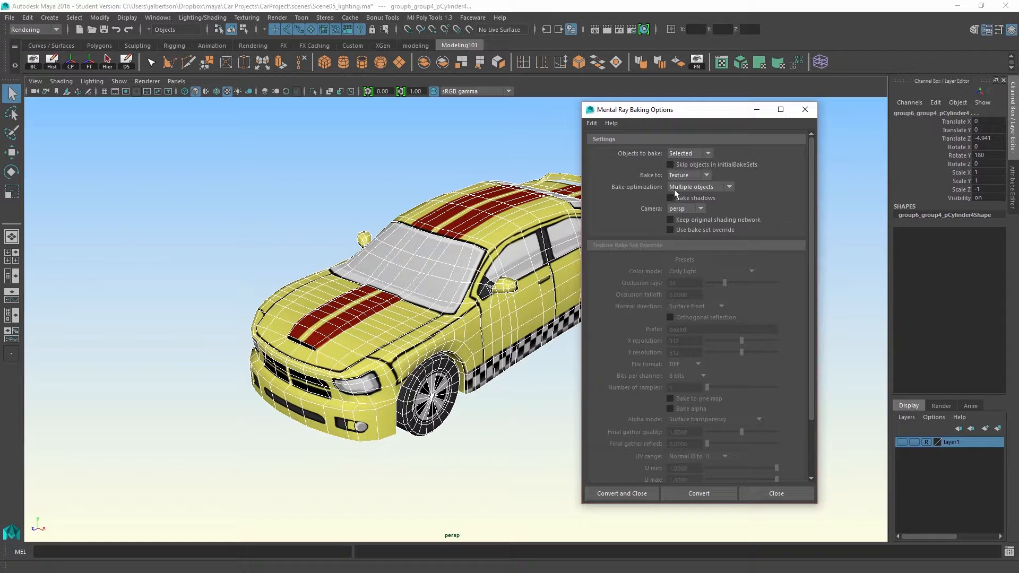
Enable the bake set override and set its color mode to Occlusion
left_click(679, 230)
left_click_drag(812, 280, 812, 334)
left_click(683, 193)
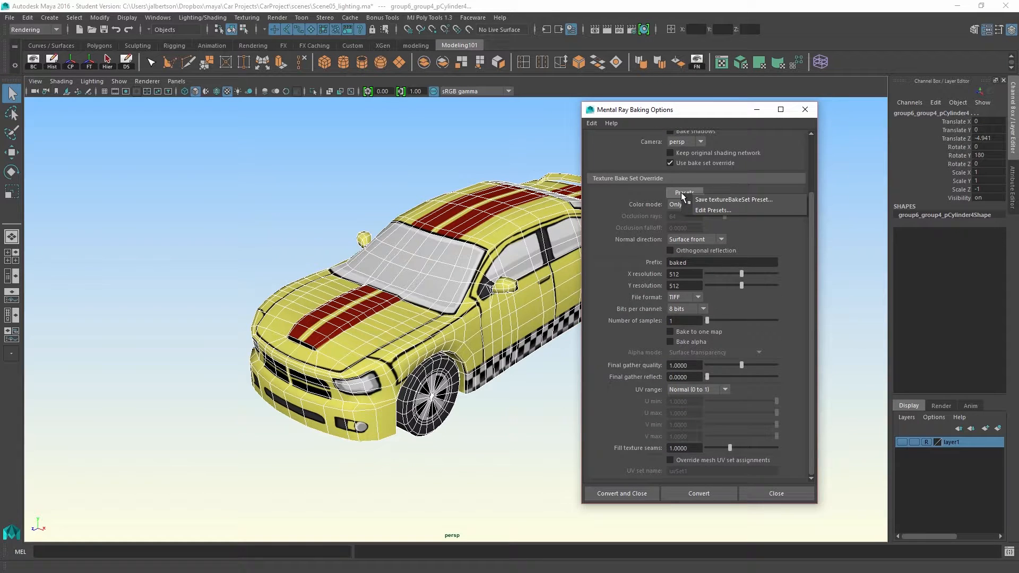
left_click(620, 188)
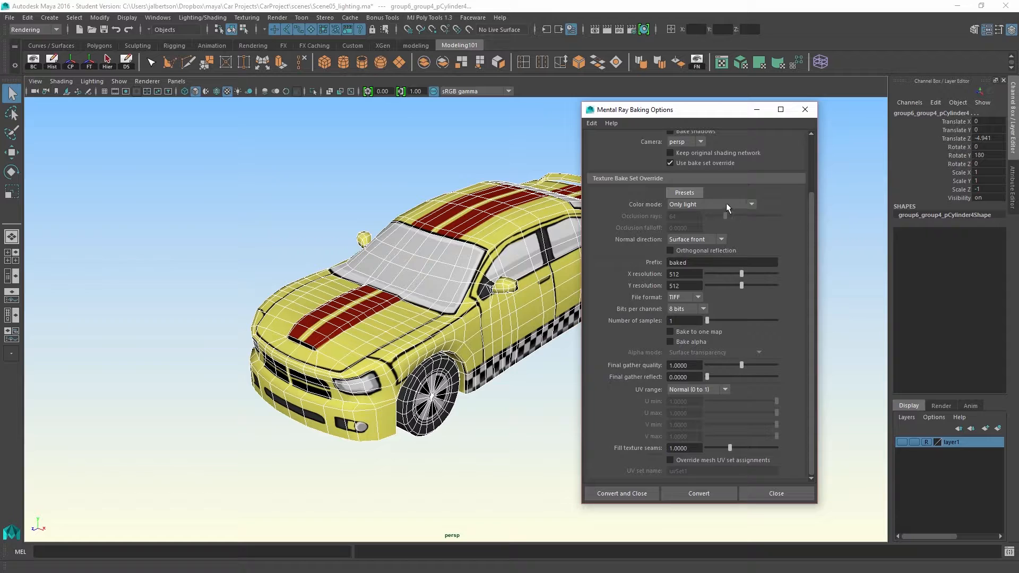
left_click(753, 204)
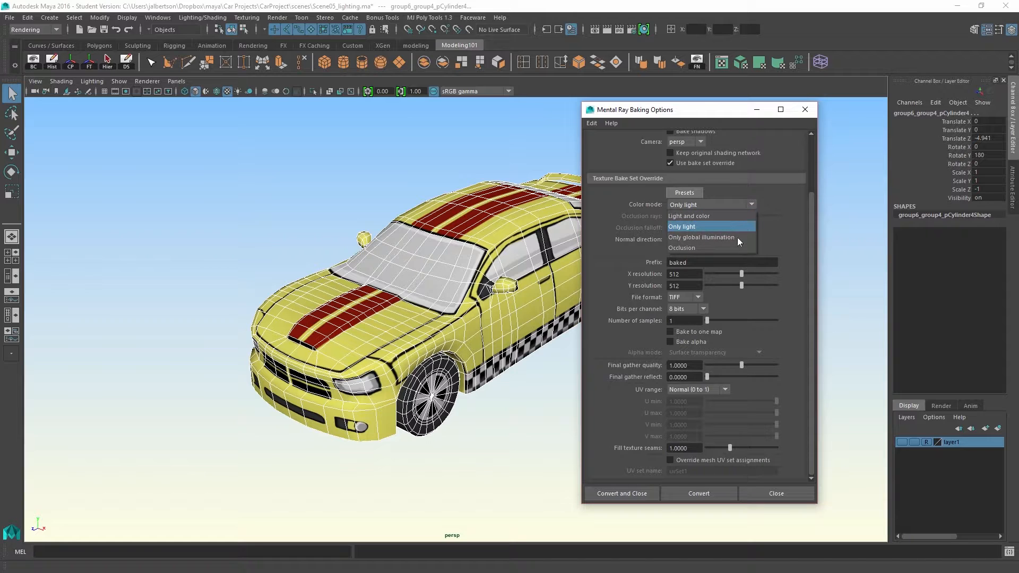
left_click(702, 246)
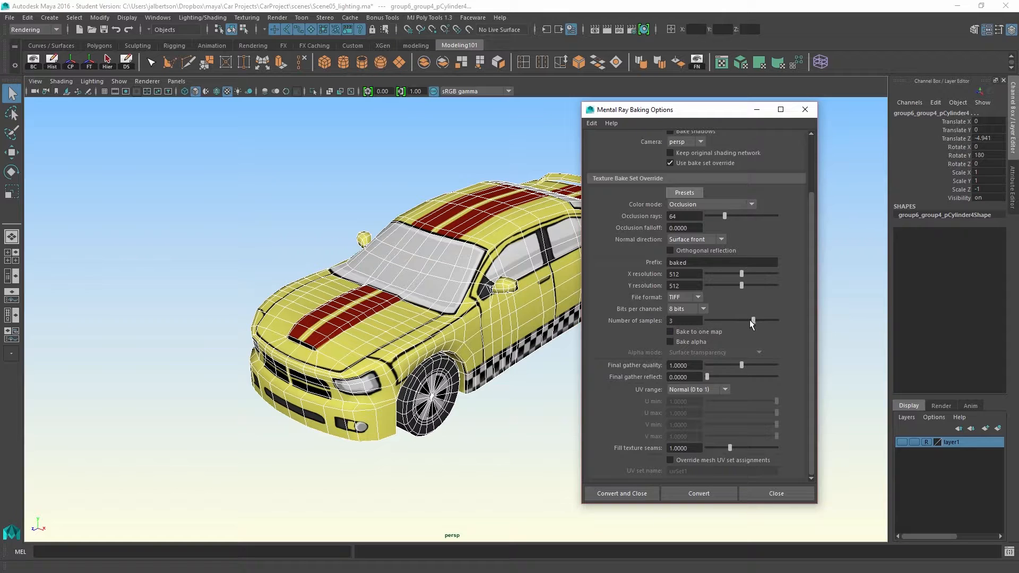
Set the bake's number of samples to 2, enable Bake to one map, and increase Fill texture seams
left_click(689, 331)
left_click_drag(732, 446, 747, 446)
left_click_drag(811, 448, 817, 383)
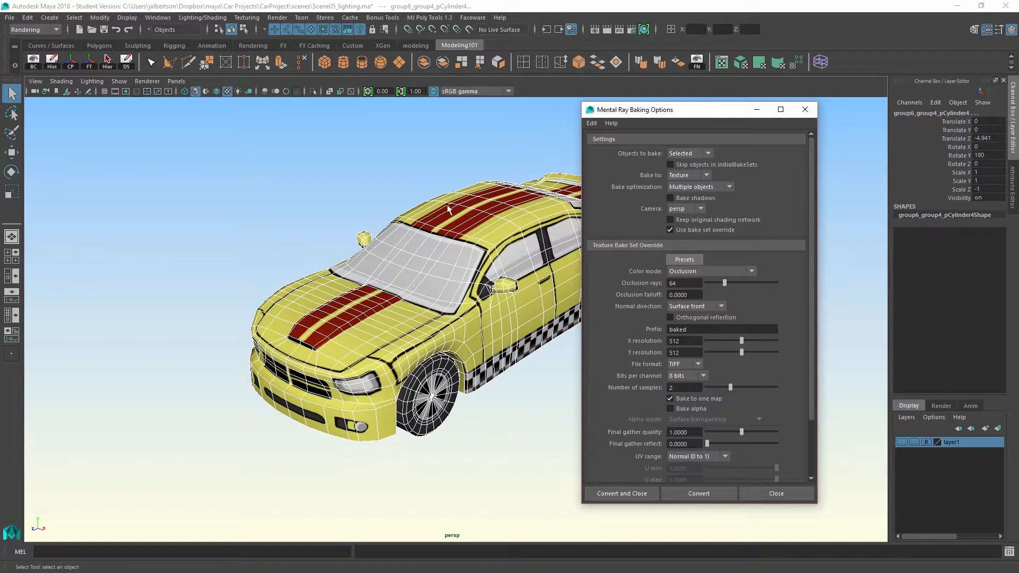
Display the car with the default material in the viewport and examine its surface shading up close
scroll(255, 113, "up", 5)
left_click(256, 113)
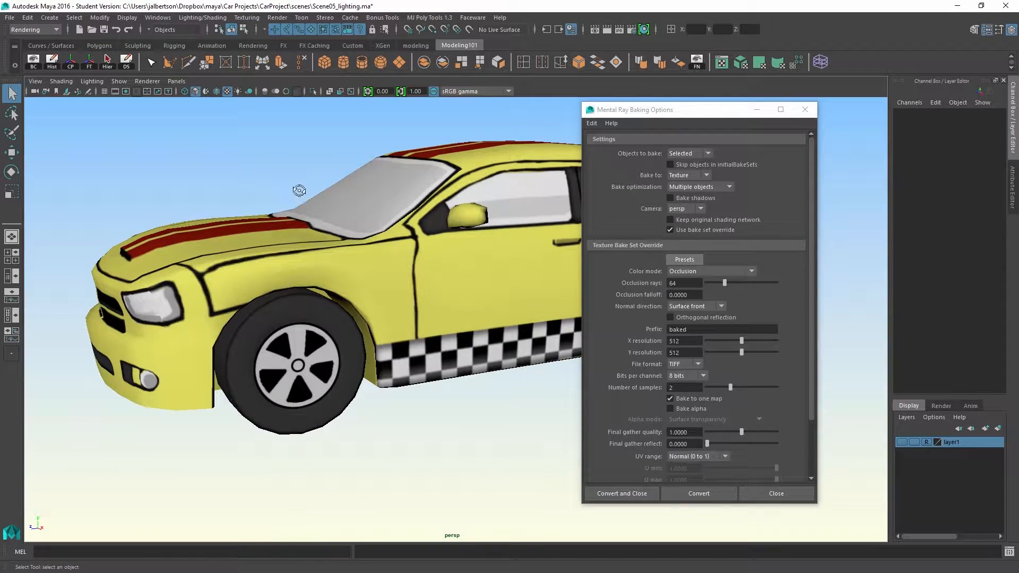
left_click_drag(296, 191, 300, 193, "alt")
left_click(61, 81)
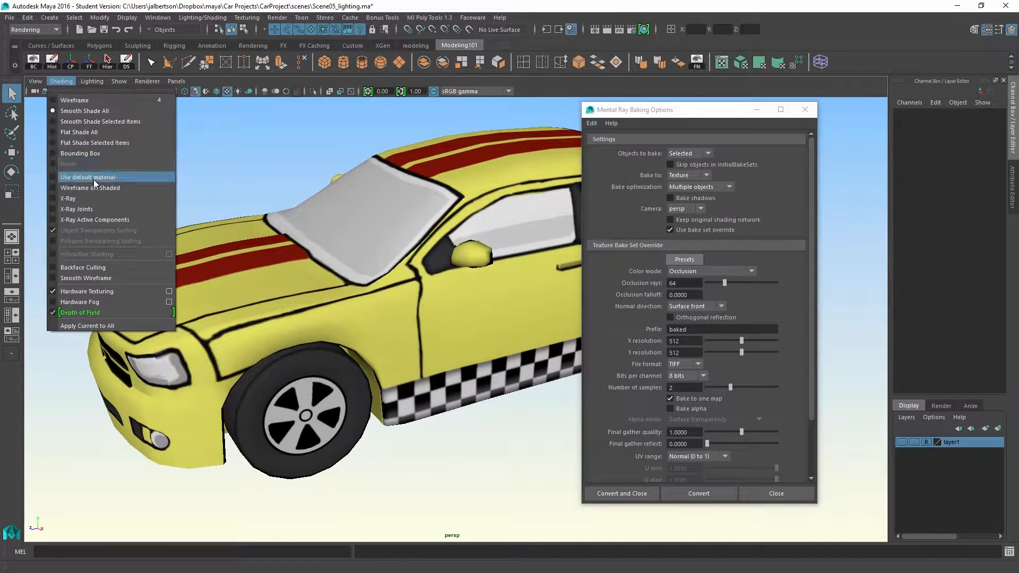
left_click(87, 177)
left_click_drag(212, 189, 262, 198, "alt")
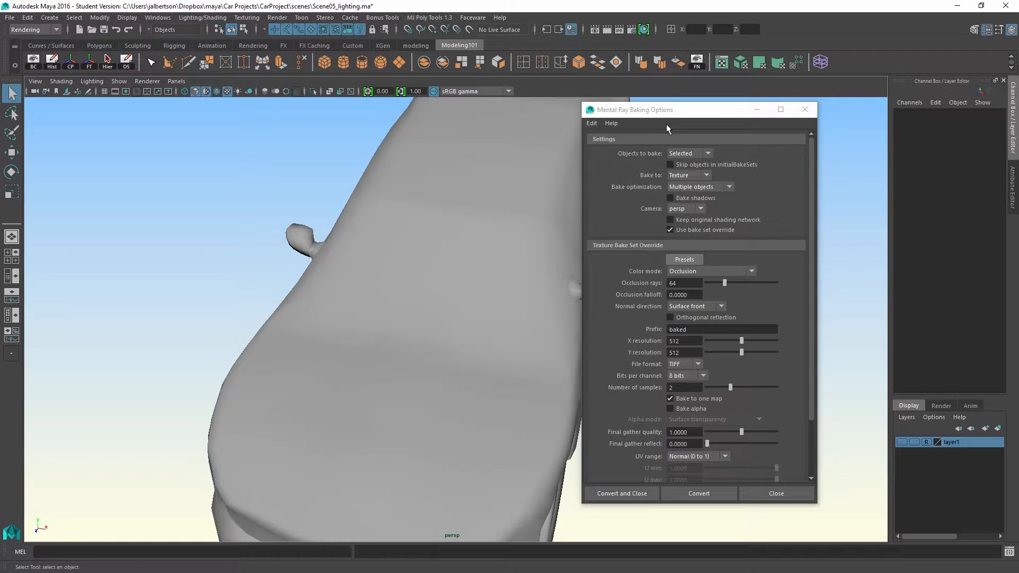
left_click_drag(737, 110, 882, 134)
left_click_drag(526, 281, 461, 295, "alt")
left_click_drag(518, 317, 393, 263, "alt")
middle_click_drag(416, 317, 472, 412, "alt")
left_click_drag(472, 413, 232, 218, "alt")
Inspect the body edges around the side mirror in edge selection, and return to object mode with the whole car framed
right_click_drag(428, 272, 396, 272)
left_click(449, 279)
left_click(449, 312)
left_click_drag(450, 314, 303, 334, "alt")
left_click(314, 126)
left_click_drag(276, 382, 294, 423, "alt")
left_click_drag(374, 406, 439, 136, "alt")
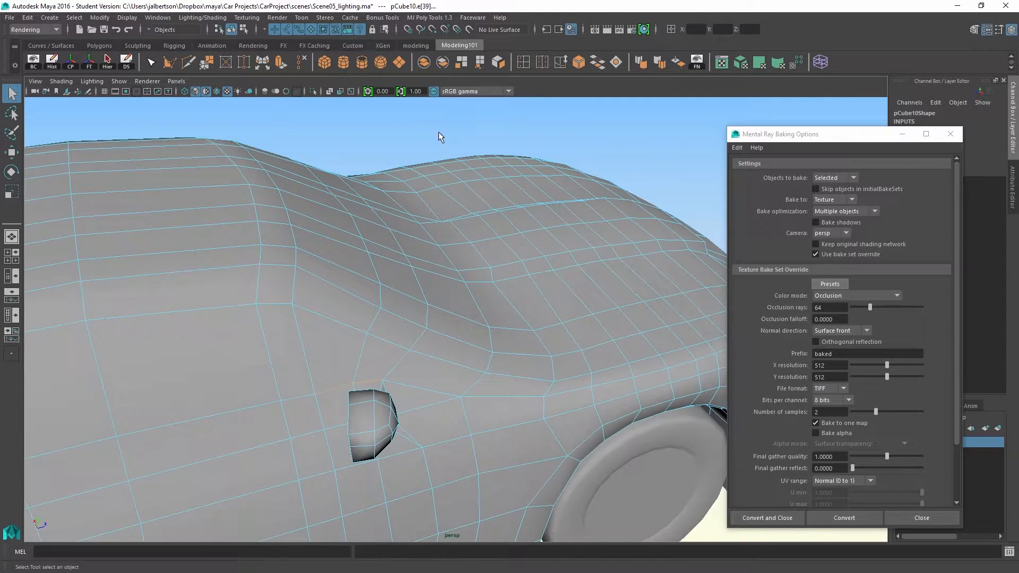
left_click(641, 62)
right_click_drag(388, 258, 387, 230)
left_click(403, 318)
right_click_drag(464, 243, 489, 243)
left_click_drag(462, 175, 461, 273, "alt")
right_click_drag(462, 273, 431, 240, "alt")
left_click_drag(431, 240, 274, 213, "alt")
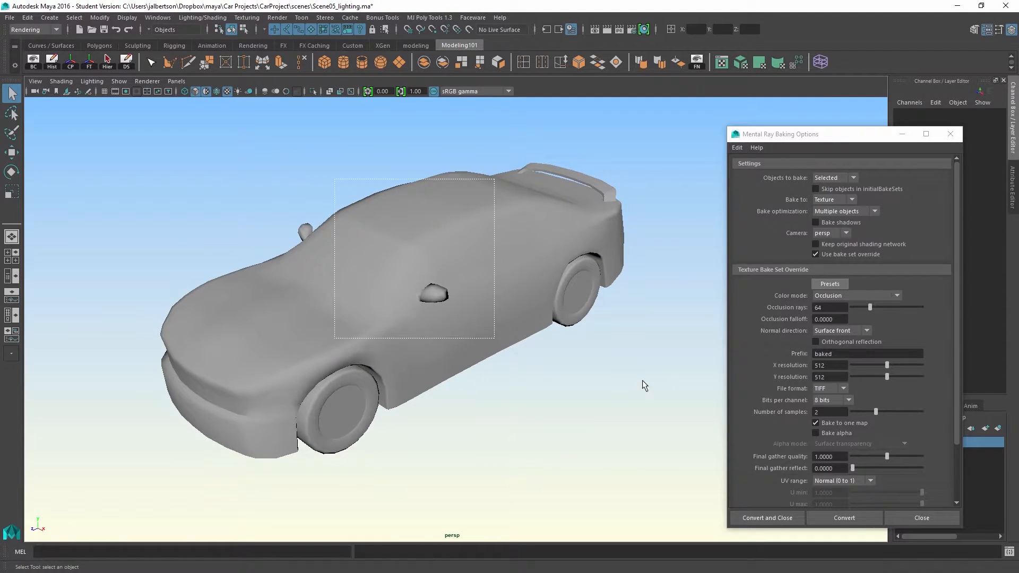
Select all of the car's parts again for baking
left_click_drag(529, 363, 282, 157)
left_click_drag(572, 334, 627, 355, "alt")
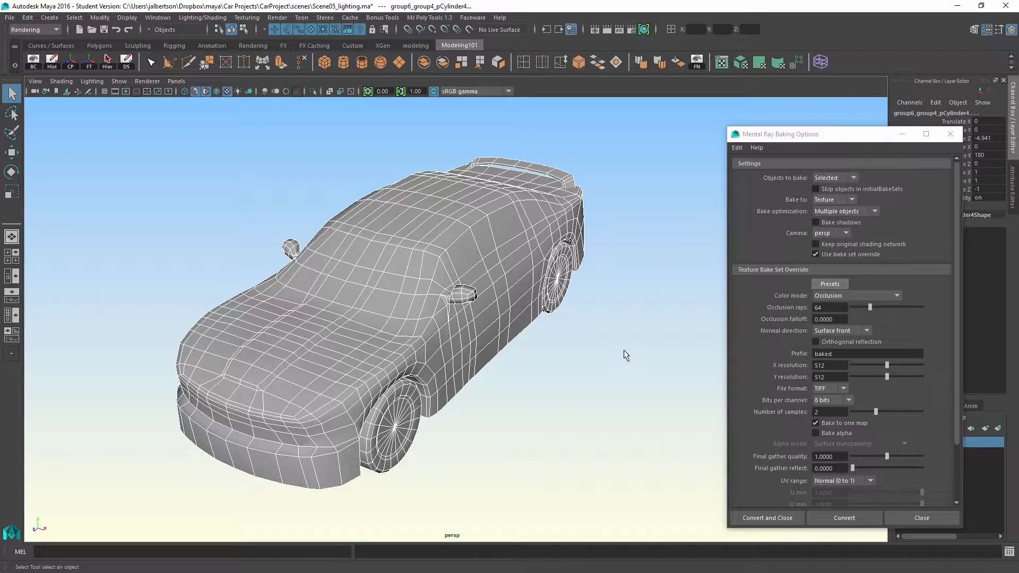
left_click(618, 407)
key("ctrl+z")
Increase the occlusion rays and bake the selected car's occlusion to a texture, closing the baking options
left_click_drag(836, 141, 701, 120)
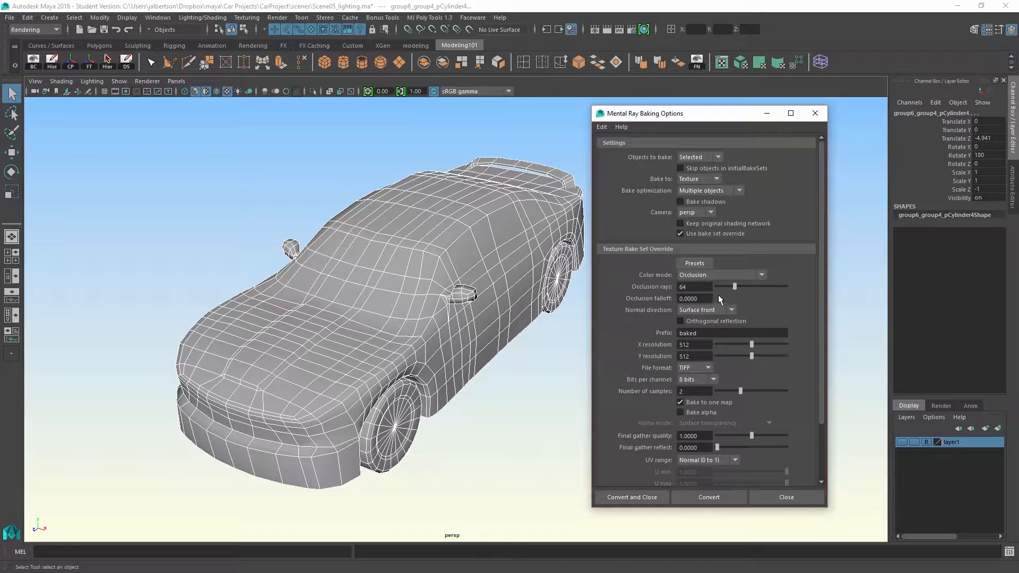
mouse_move(747, 289)
left_mouse_down()
mouse_move(781, 287)
mouse_move(761, 290)
left_mouse_up()
left_click(635, 498)
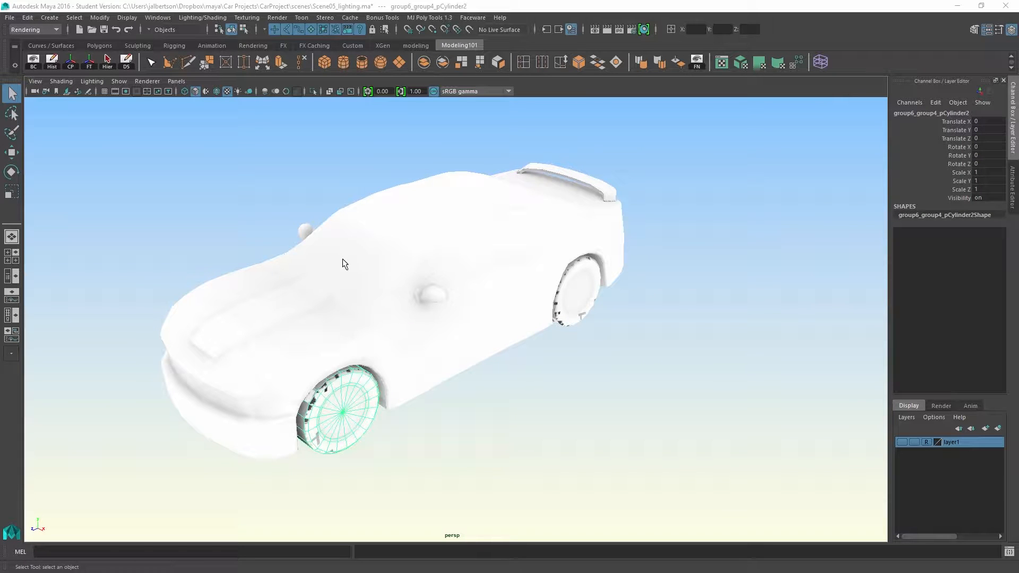
Examine the baked occlusion on the car's body, side mirror and wheels from several angles
left_click_drag(655, 294, 556, 297, "alt")
right_click_drag(556, 308, 601, 317, "alt")
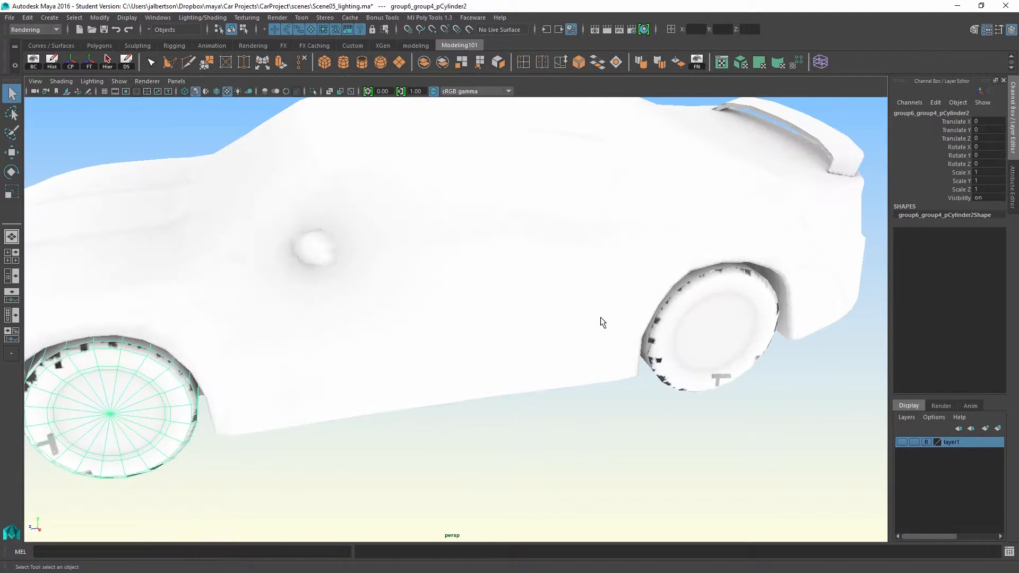
middle_click_drag(753, 272, 854, 269, "alt")
left_click_drag(543, 349, 577, 343, "alt")
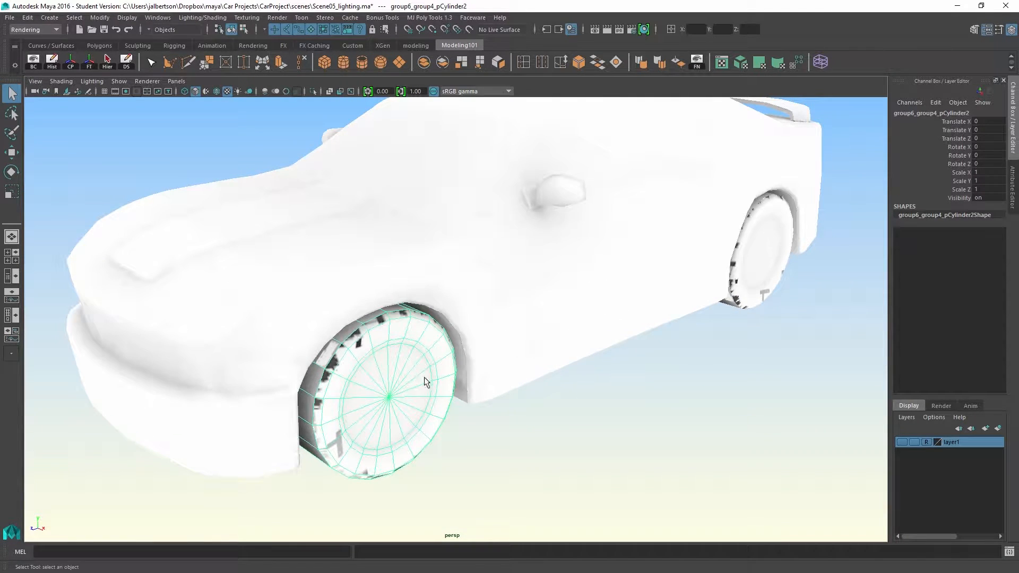
left_click_drag(429, 341, 482, 330, "alt")
right_click_drag(483, 330, 462, 366, "alt")
scroll(412, 359, "down", 2)
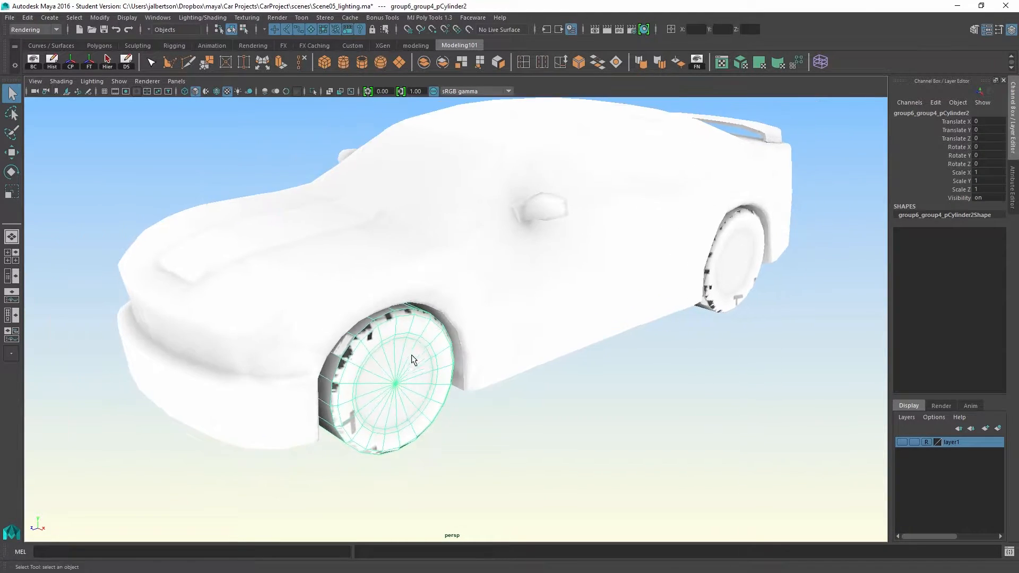
Select the wheels and examine their UV shells over the baked texture in the UV Editor
left_click(757, 275)
left_click_drag(414, 395, 484, 364, "alt")
left_click(192, 333)
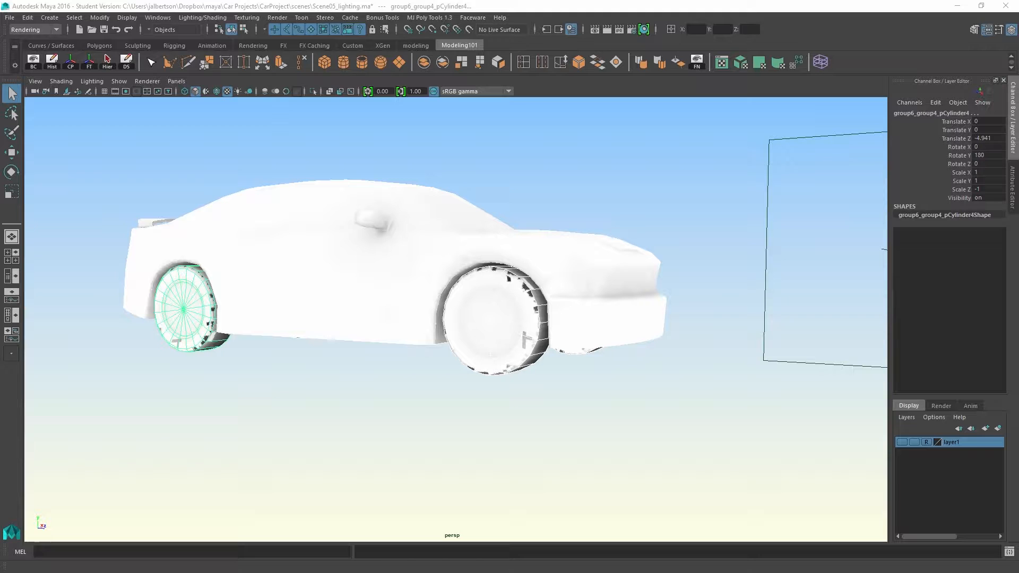
left_click_drag(373, 78, 589, 97)
right_click_drag(563, 260, 690, 295, "alt")
middle_click_drag(552, 259, 476, 361, "alt")
scroll(472, 342, "up", 2)
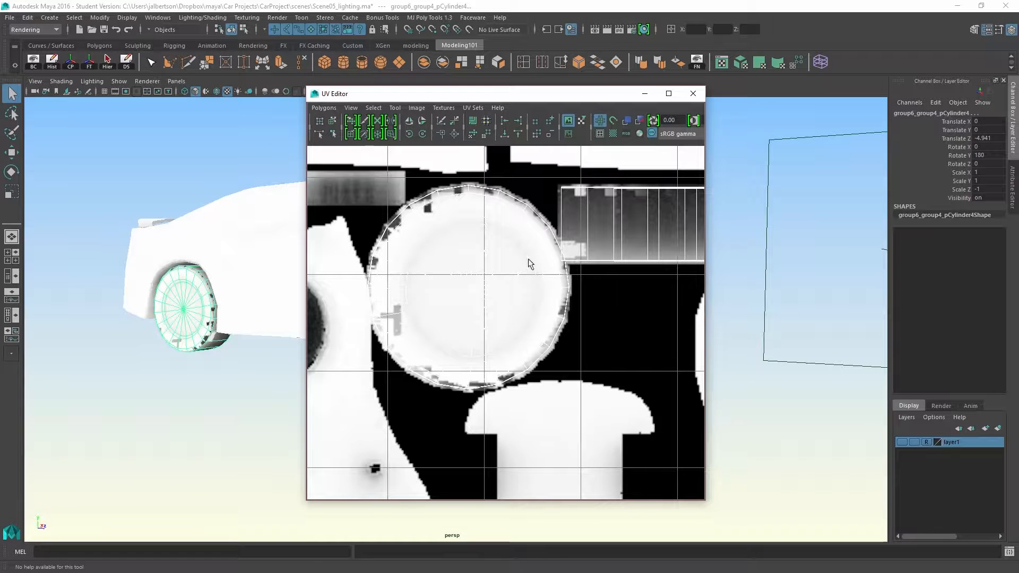
left_click_drag(307, 83, 62, 17)
scroll(484, 285, "down", 5)
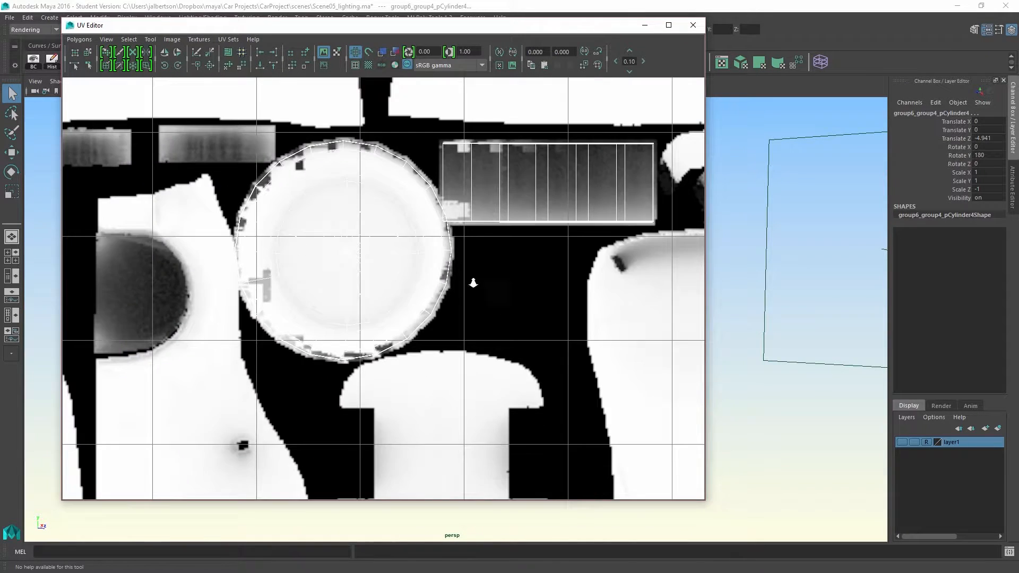
middle_click_drag(353, 259, 412, 250, "alt")
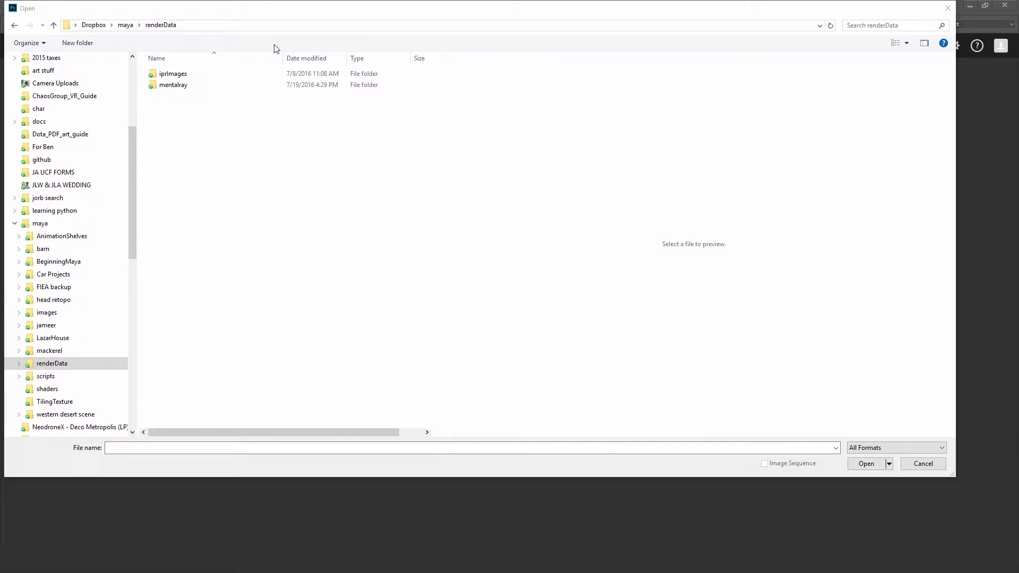
Switch to Photoshop, open baked.jpg from the renderData/mentalray/lightMap folder, and convert its background into a regular layer
left_click_drag(290, 56, 282, 64)
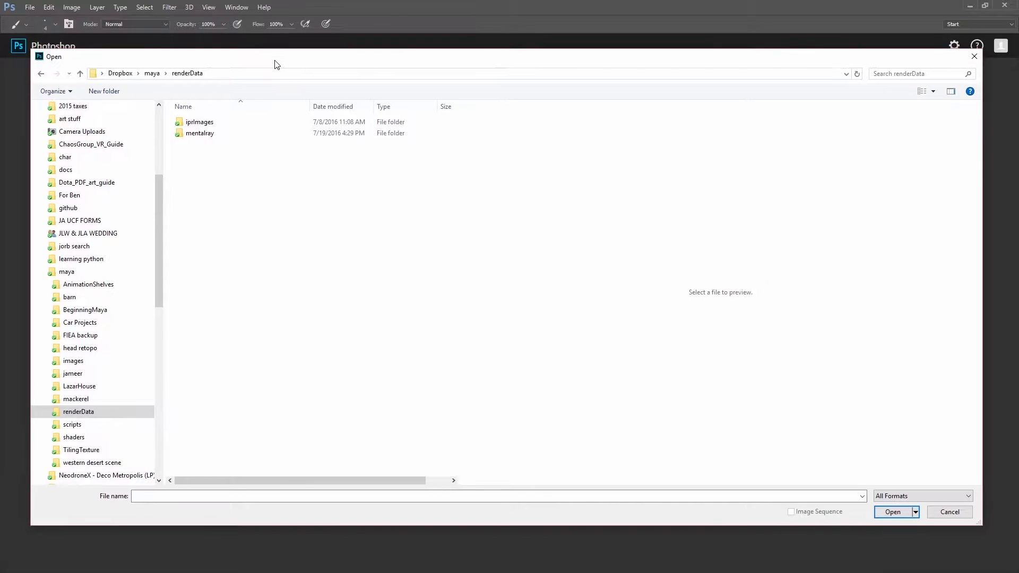
double_click(211, 136)
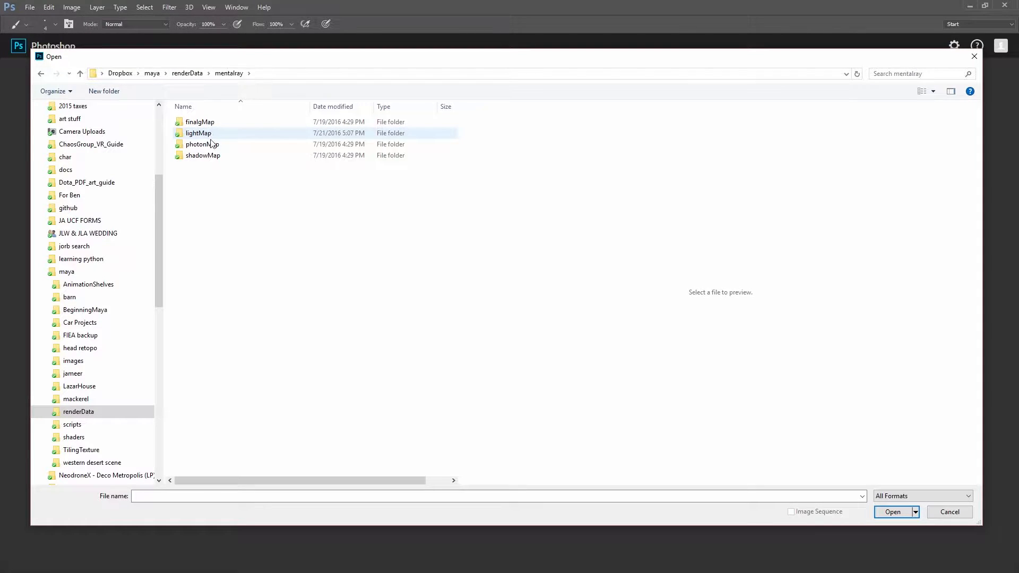
double_click(211, 137)
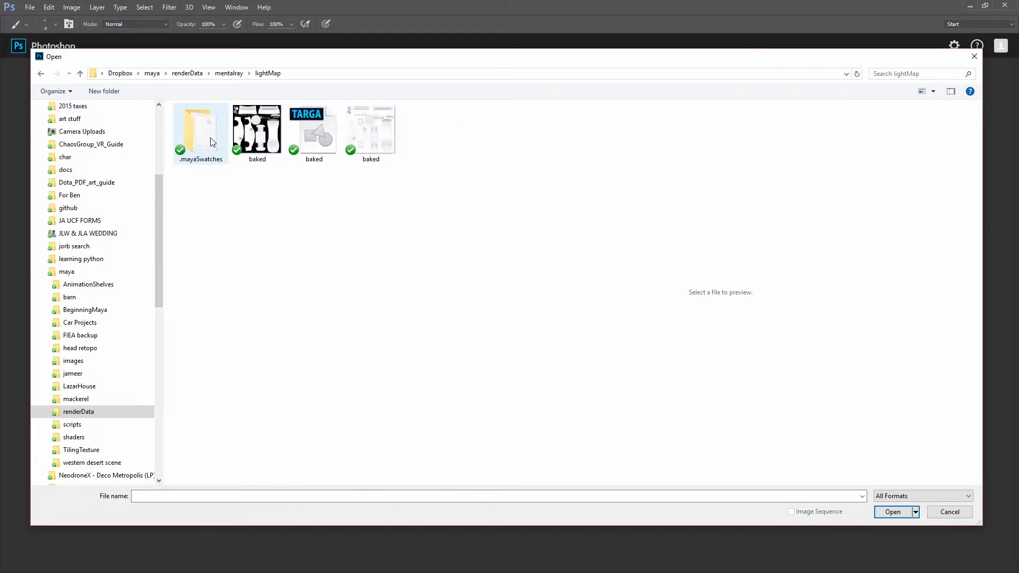
double_click(258, 145)
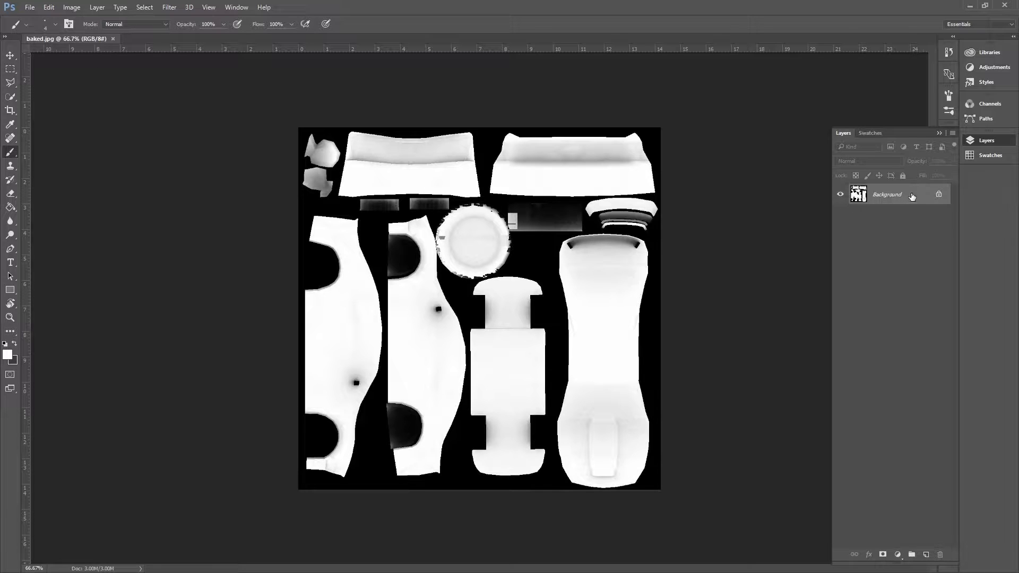
double_click(912, 197)
key("Return")
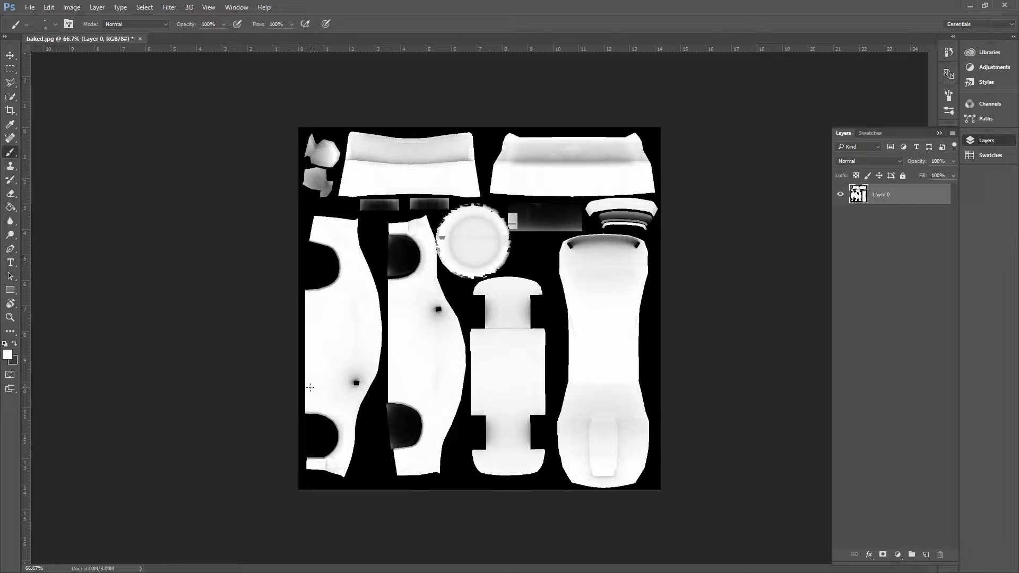
Zoom in on the wheel shell, sample its white with the Brush tool, and soften the brush to 14% hardness
key("z")
left_click(460, 238)
left_click(494, 296)
left_click_drag(494, 296, 462, 313)
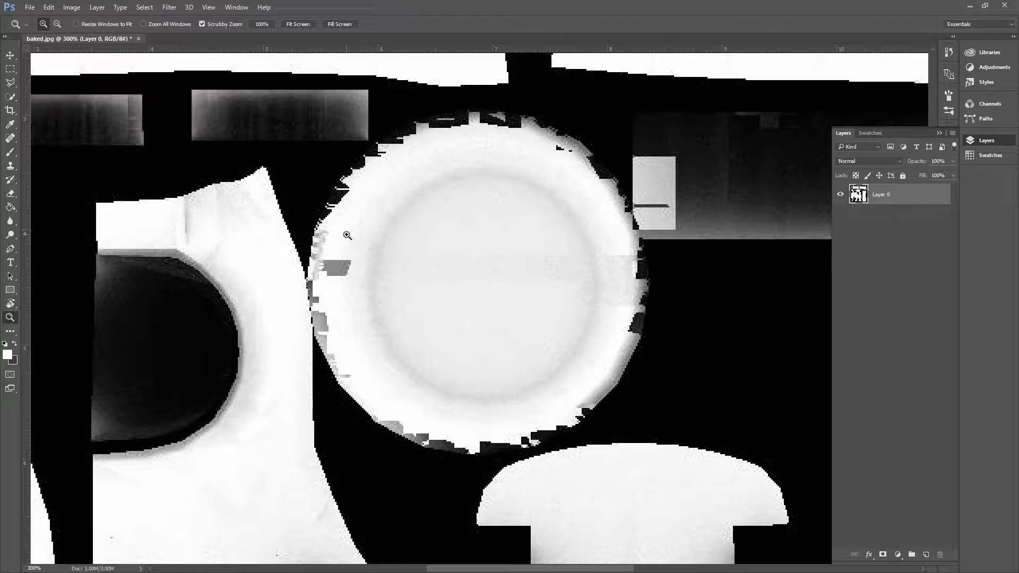
key("b")
left_click(335, 246, "alt")
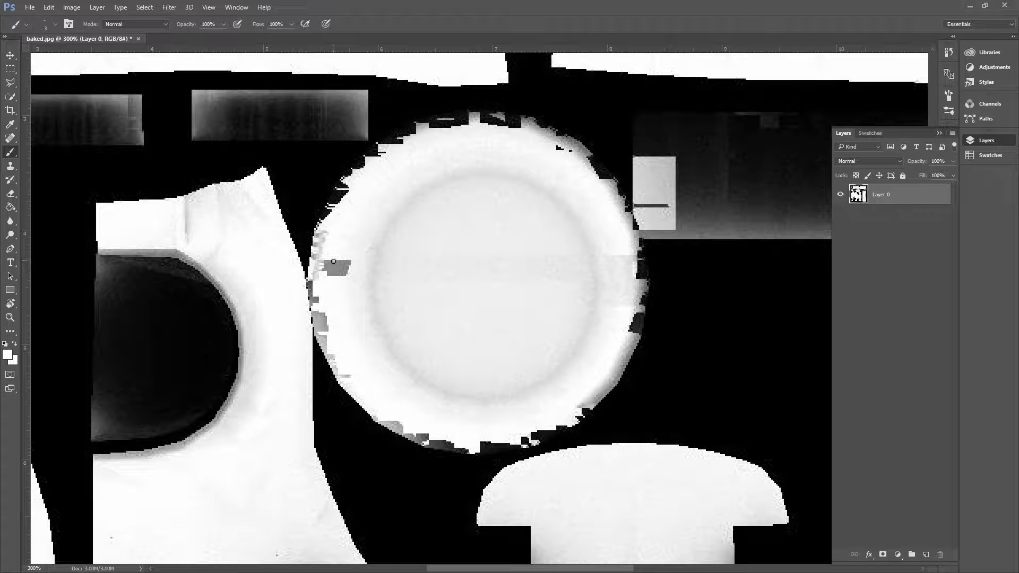
left_click(26, 25)
left_click(69, 24)
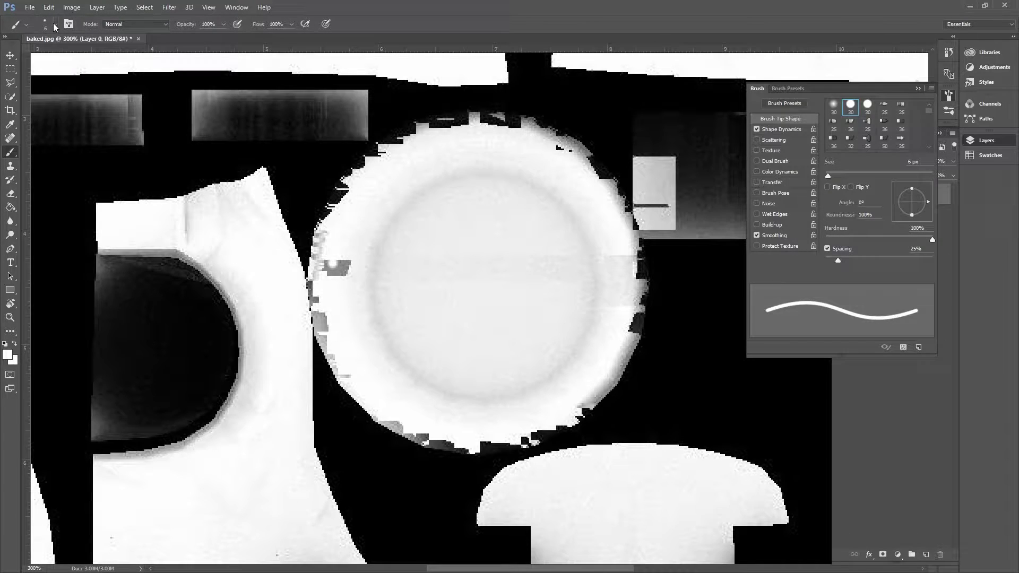
left_click(56, 25)
left_click_drag(116, 81, 69, 82)
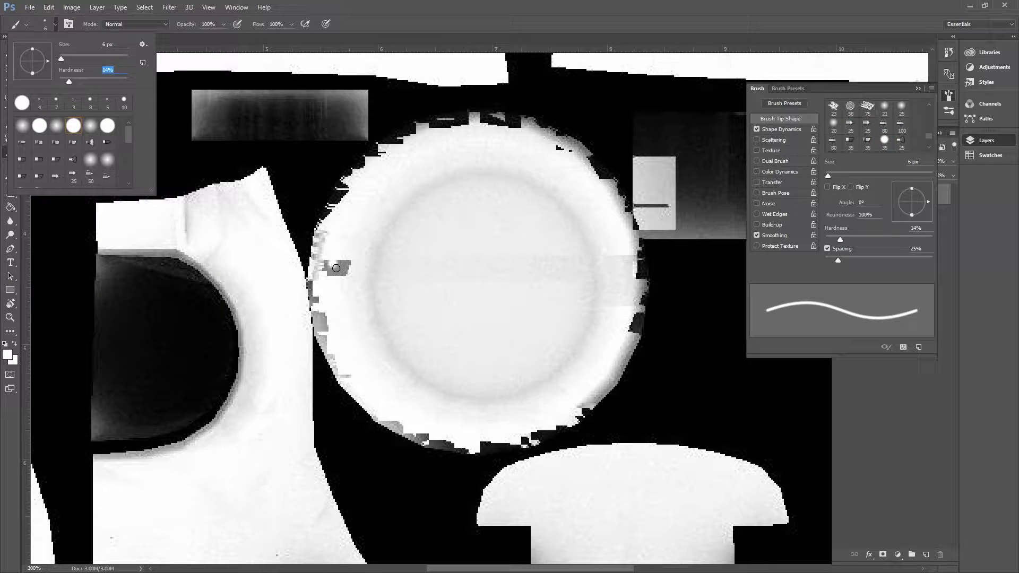
Enlarge the brush to 20 px and paint over the grey patches near the wheel shell's outer edge
key("Return")
key("bracketright")
key("bracketright")
key("bracketright")
key("bracketright")
key("bracketright")
mouse_move(329, 264)
left_mouse_down()
mouse_move(342, 266)
mouse_move(333, 341)
mouse_move(364, 393)
mouse_move(440, 441)
left_mouse_up()
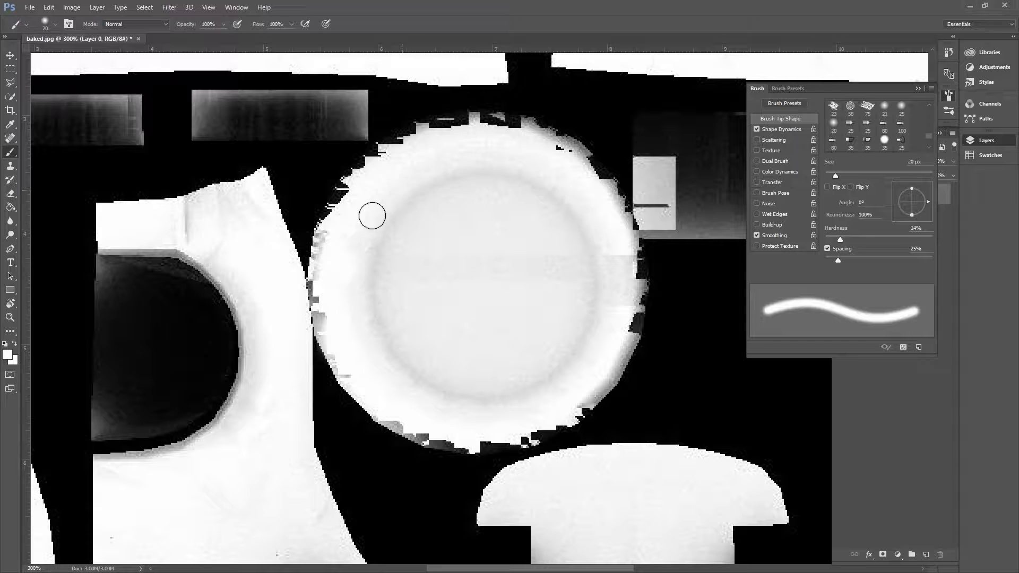
Make a circular selection on the wheel shell, centred just inside its jagged outer edge
key("m")
left_click_drag(373, 160, 543, 330, "shift")
key("shift+m")
left_click_drag(348, 140, 633, 427)
left_click_drag(475, 298, 458, 298)
right_click(456, 291)
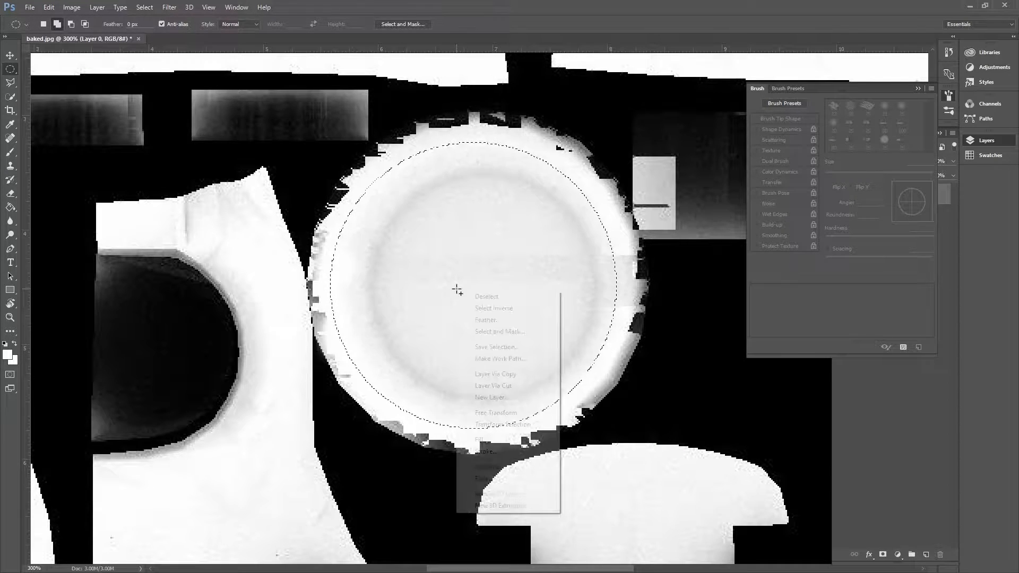
left_click(385, 174)
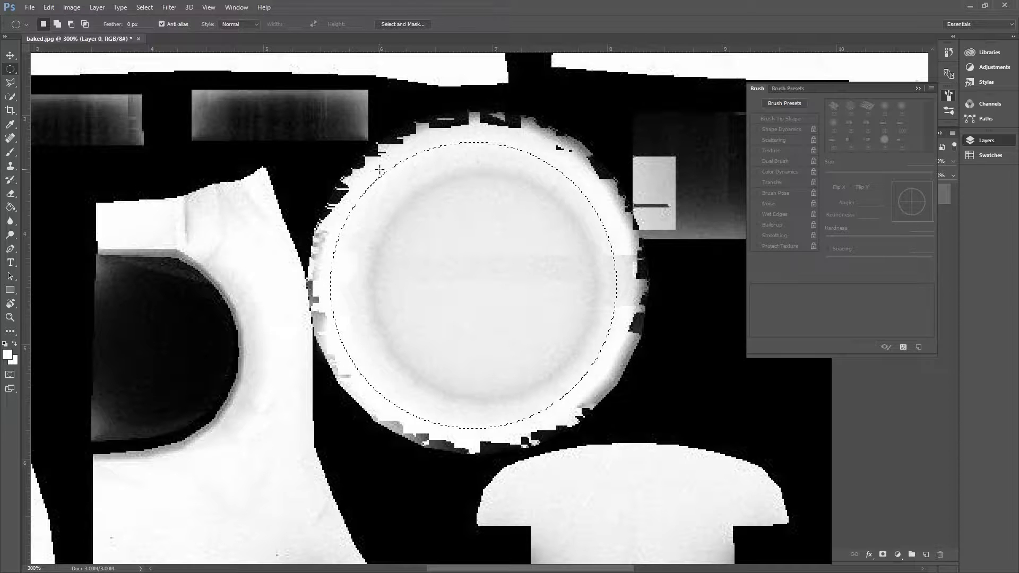
Stroke the circular wheel selection in white on its outside to cover the jagged artifacts
right_click(390, 226)
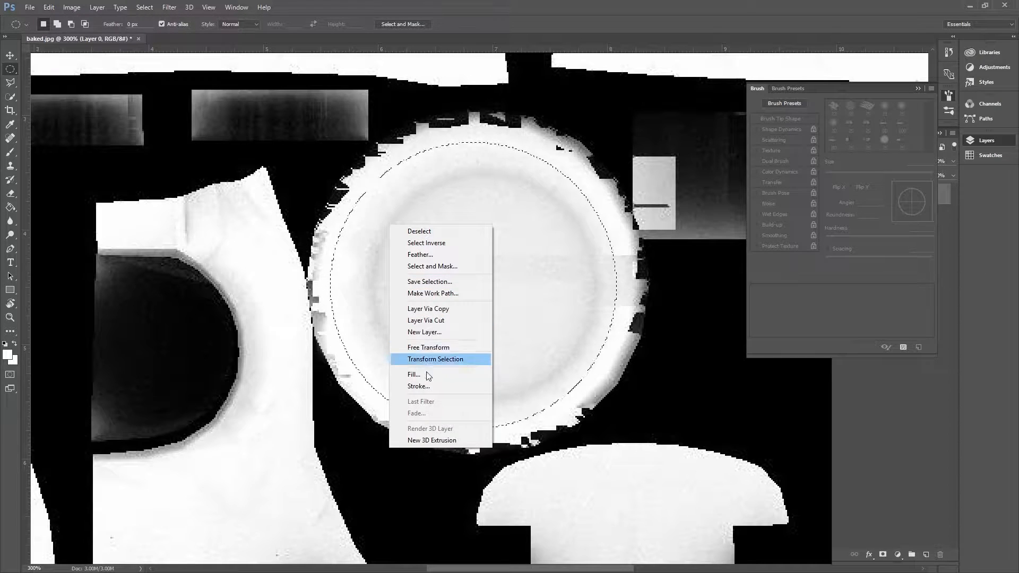
left_click(419, 386)
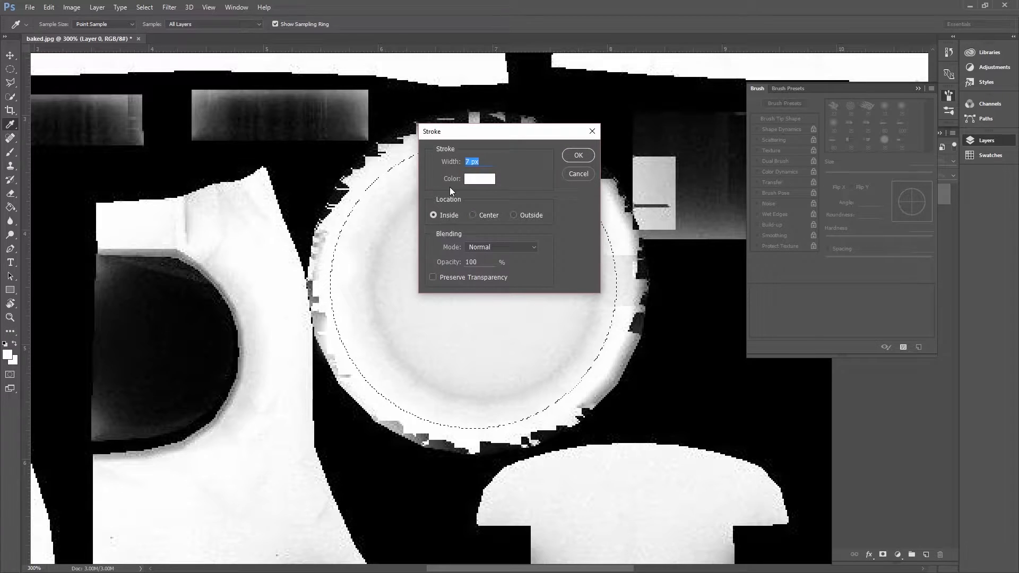
left_click(514, 216)
left_click_drag(452, 163, 454, 163)
left_click(576, 155)
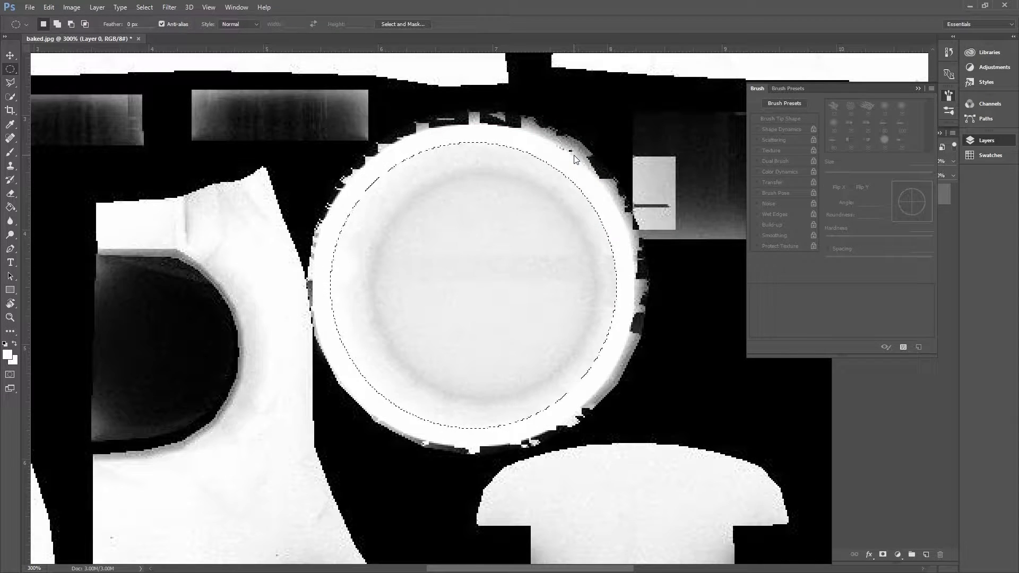
key("b")
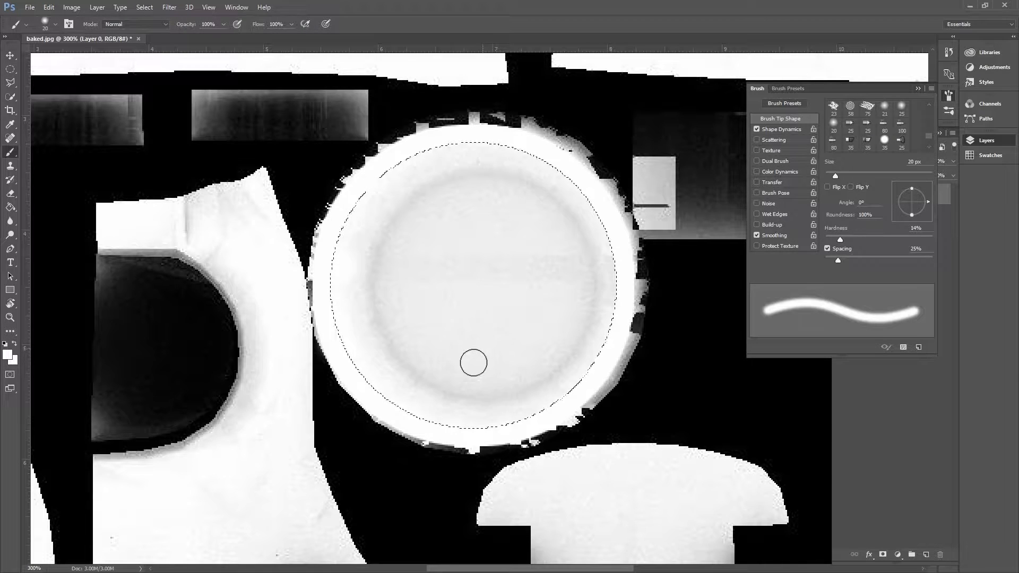
key("m")
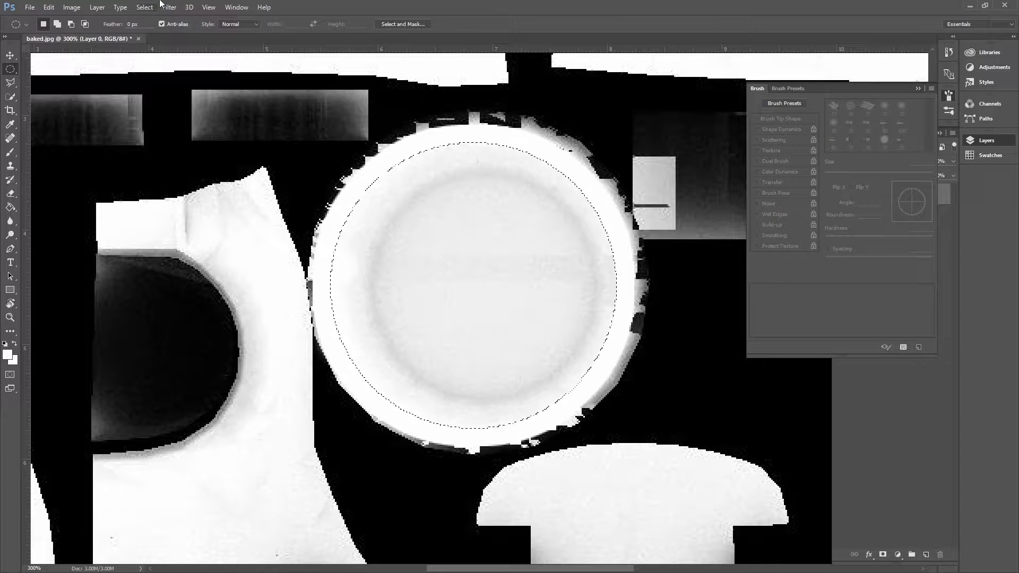
Open the recent file CarUVs.psd from the CarProject sourceimages folder
left_click(30, 8)
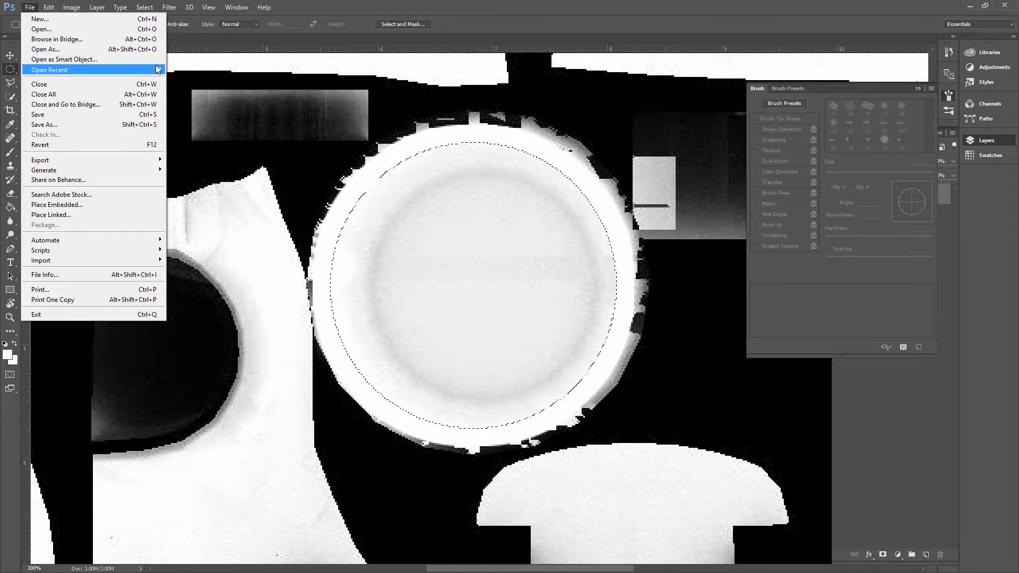
mouse_move(158, 70)
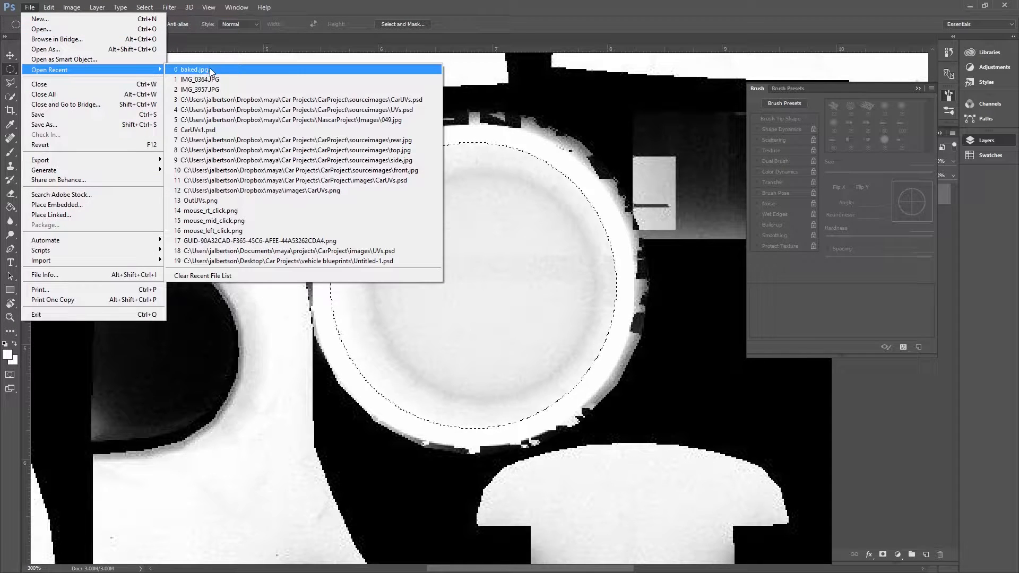
left_click(258, 101)
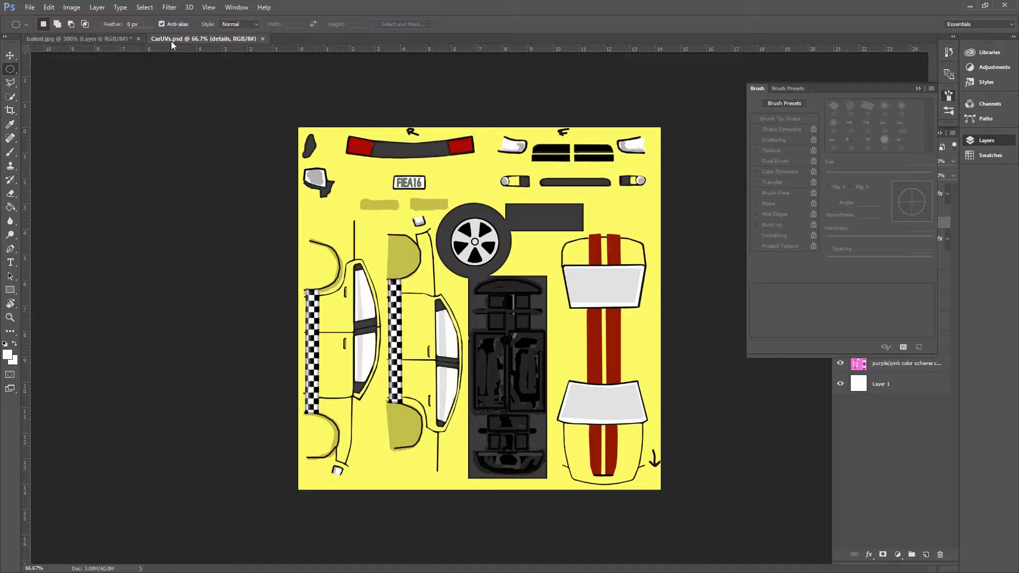
Check the image sizes of CarUVs.psd and baked.jpg without resizing either document
left_click(72, 7)
left_click(85, 84)
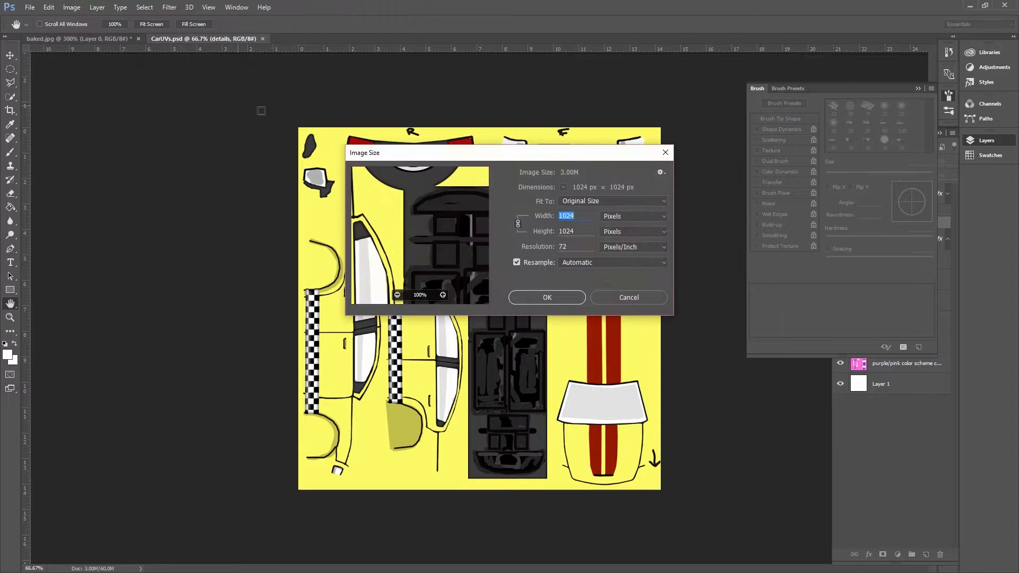
left_click(606, 301)
key("m")
left_click(64, 38)
left_click(72, 7)
left_click(92, 84)
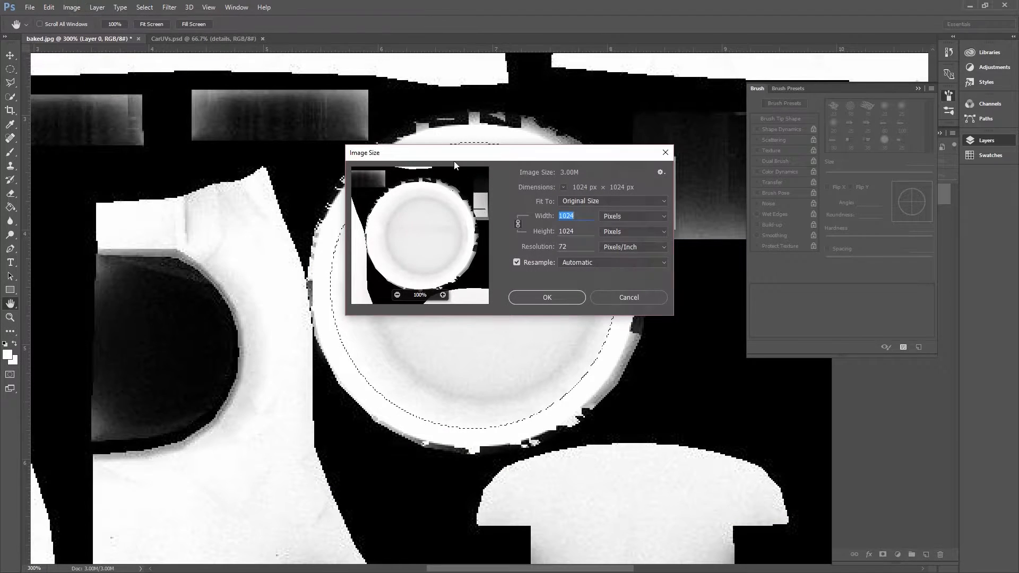
left_click(629, 298)
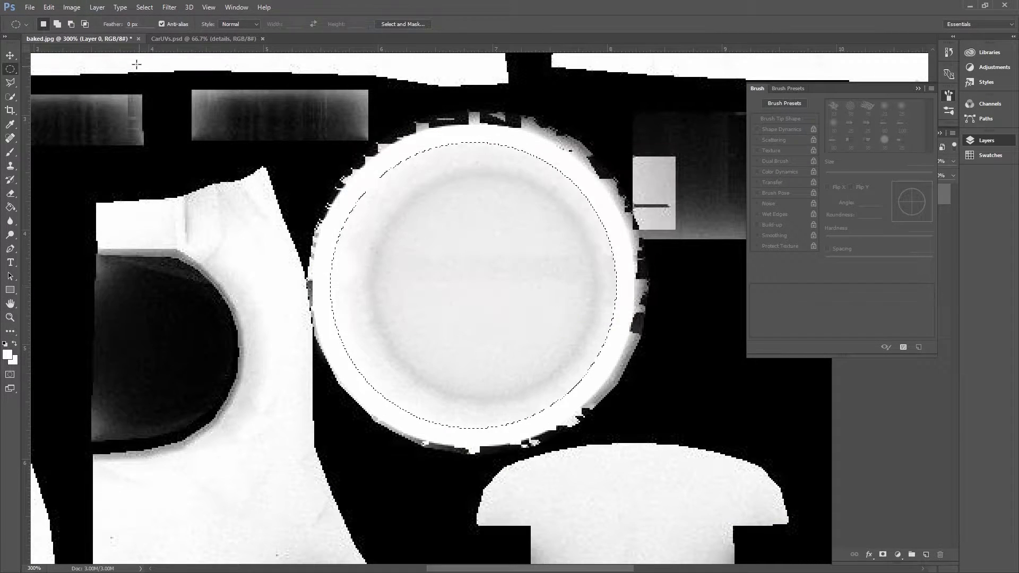
Float the baked.jpg window and copy its occlusion layer into CarUVs.psd, aligned with the canvas
left_click_drag(102, 52, 386, 92)
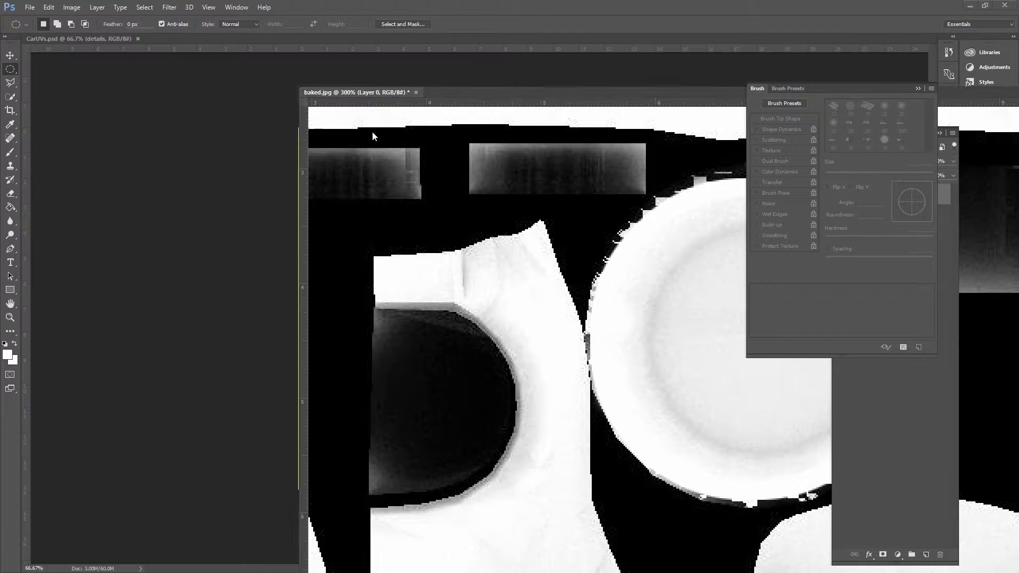
left_click(73, 39)
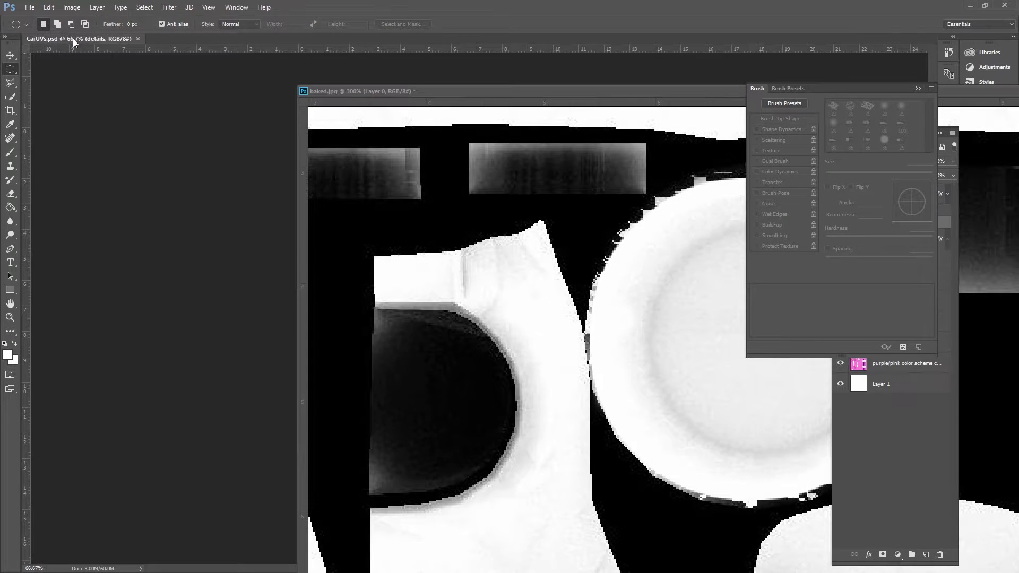
left_click_drag(363, 91, 450, 75)
key("v")
left_click_drag(579, 258, 339, 254)
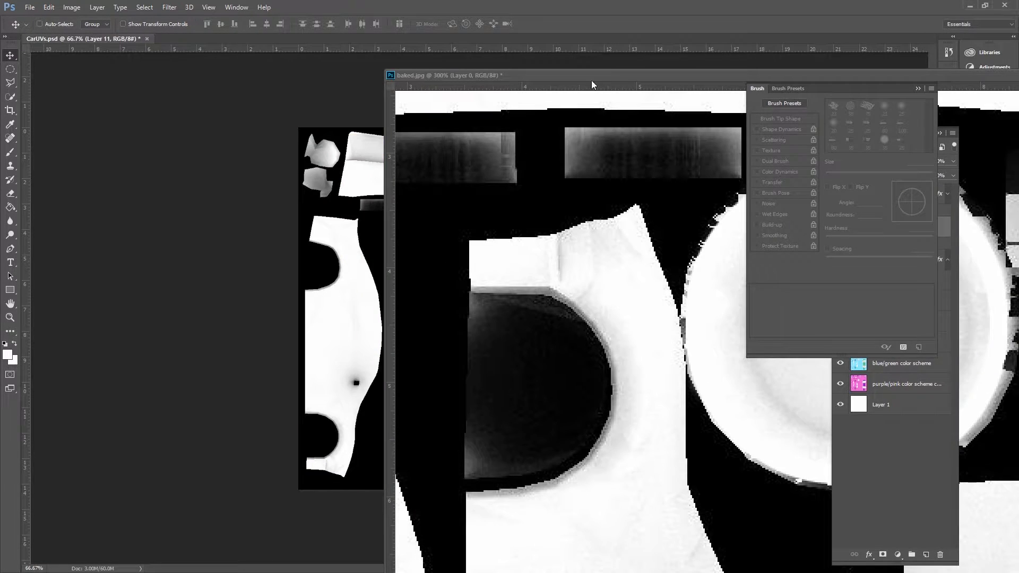
Close baked.jpg without saving its changes and collapse the brush settings to reveal the CarUVs.psd layers
left_click_drag(601, 75, 0, 64)
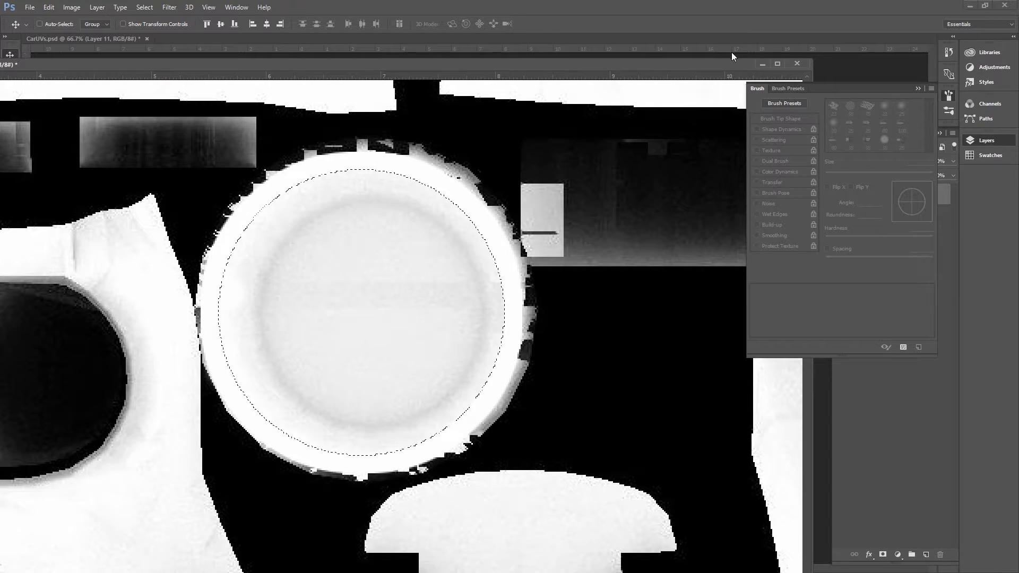
left_click(797, 63)
left_click(517, 222)
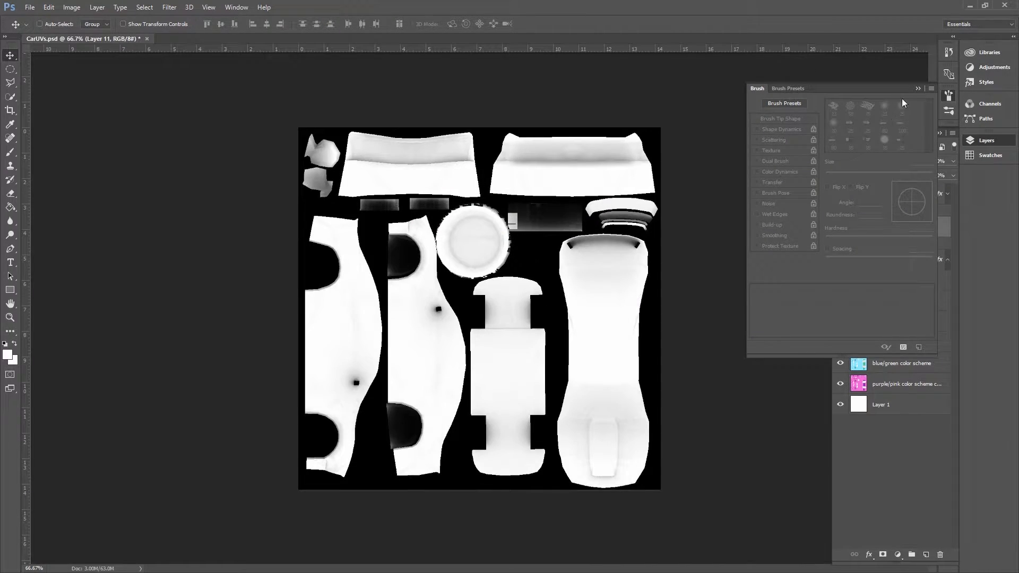
left_click(918, 88)
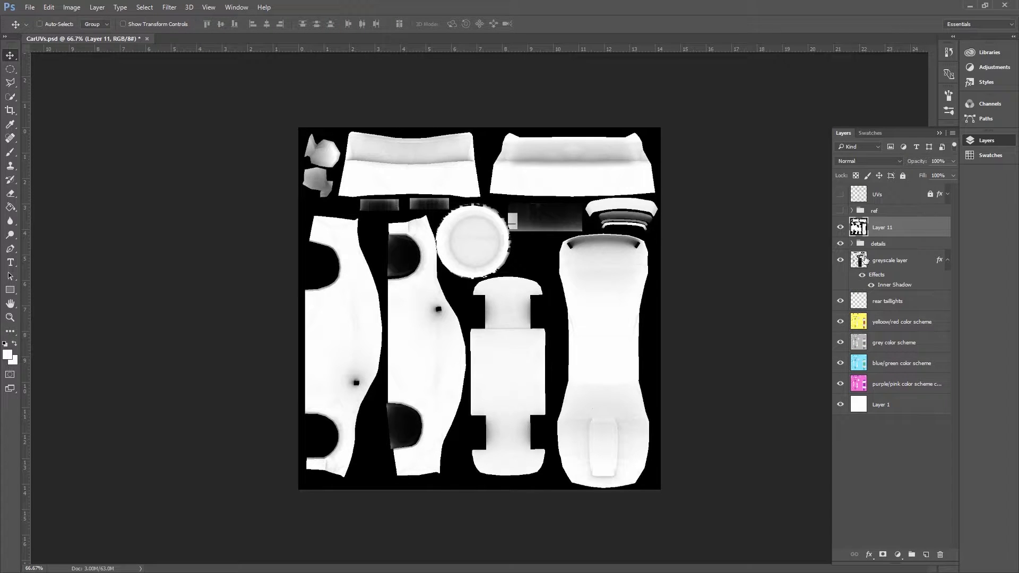
Move the occlusion layer between the rear taillights and yellow/red color scheme layers, comparing the texture with layers hidden and shown
left_click(841, 229)
left_click(841, 228)
left_click(840, 228)
left_click(841, 228)
left_click_drag(921, 232, 917, 318)
left_click(841, 301)
left_click(841, 301)
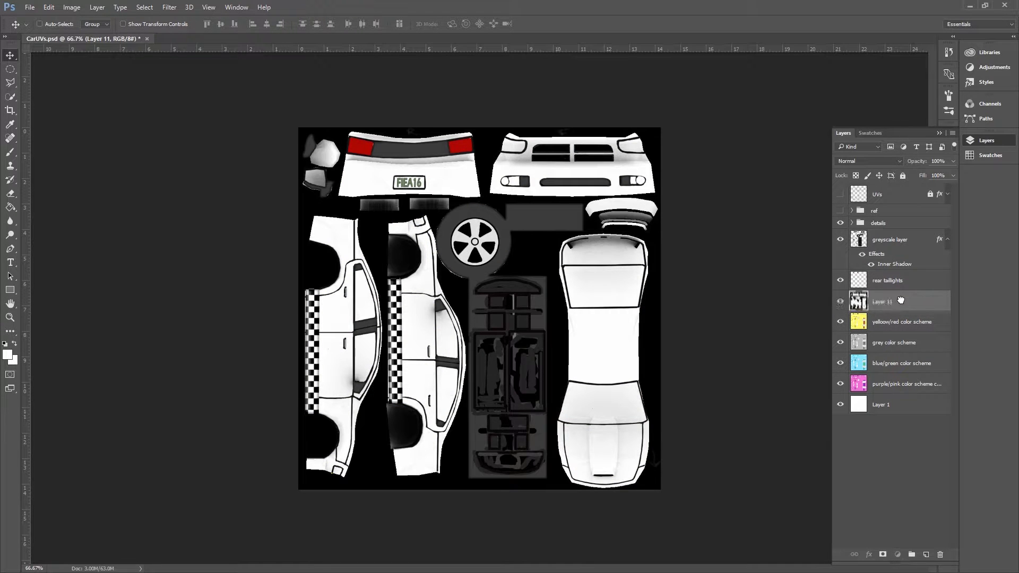
left_click(842, 281)
left_click(841, 282)
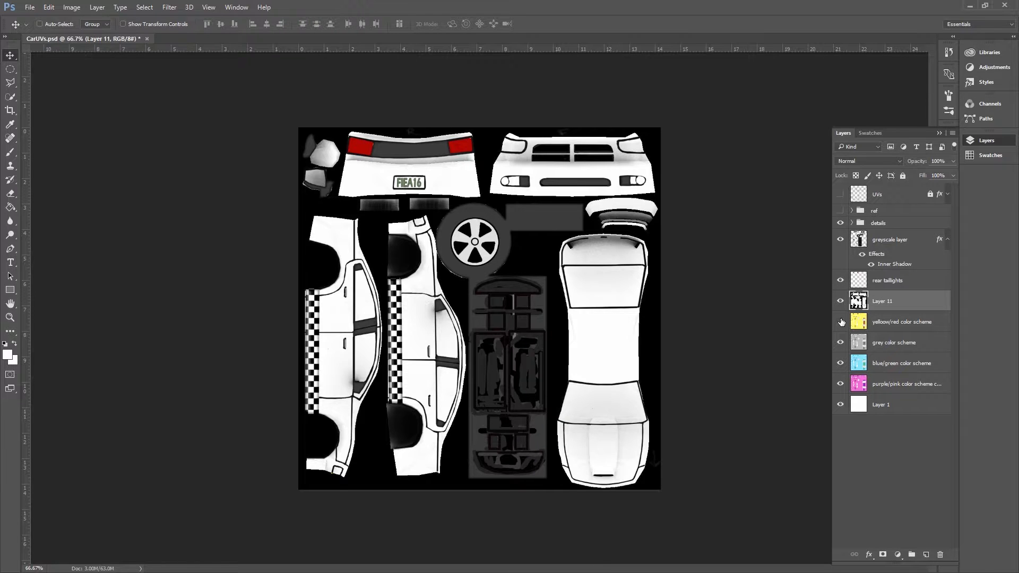
left_click(841, 302)
left_click(841, 302)
Try the Overlay blend mode on the occlusion layer, inverting its tones and restoring them
left_click(904, 322)
left_click(907, 306)
left_click(899, 161)
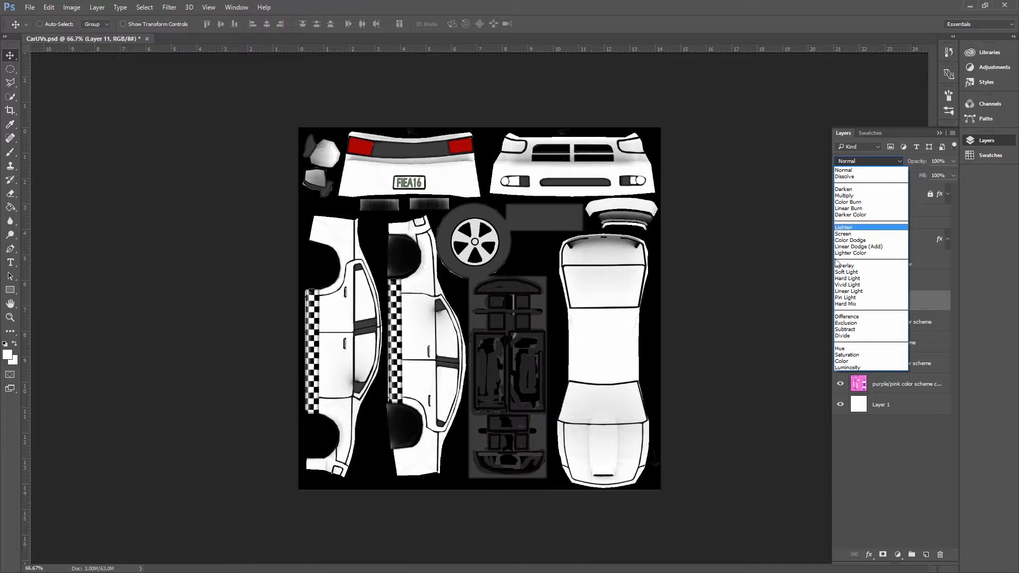
left_click(869, 266)
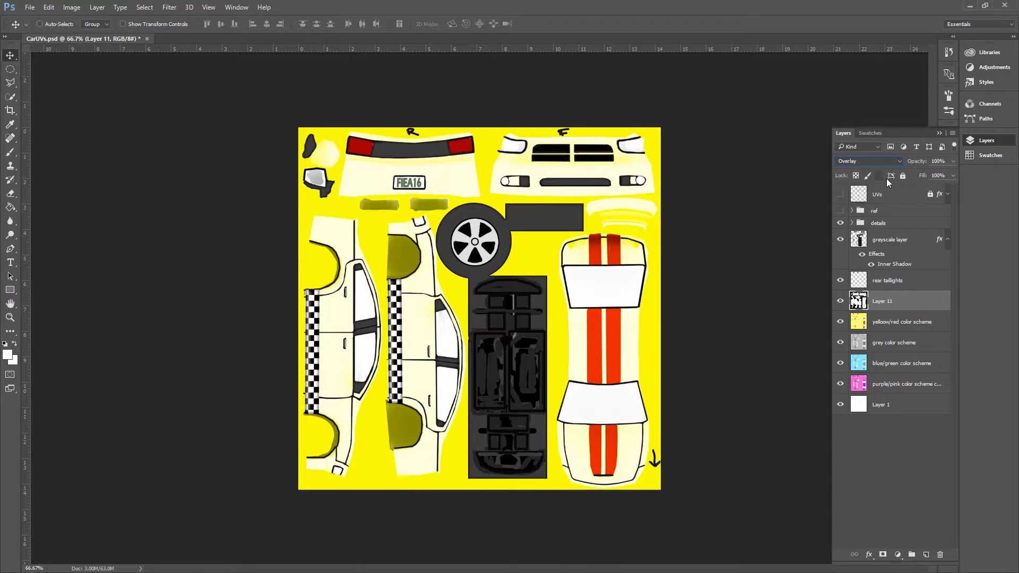
left_click(901, 162)
left_click(899, 162)
key("ctrl+i")
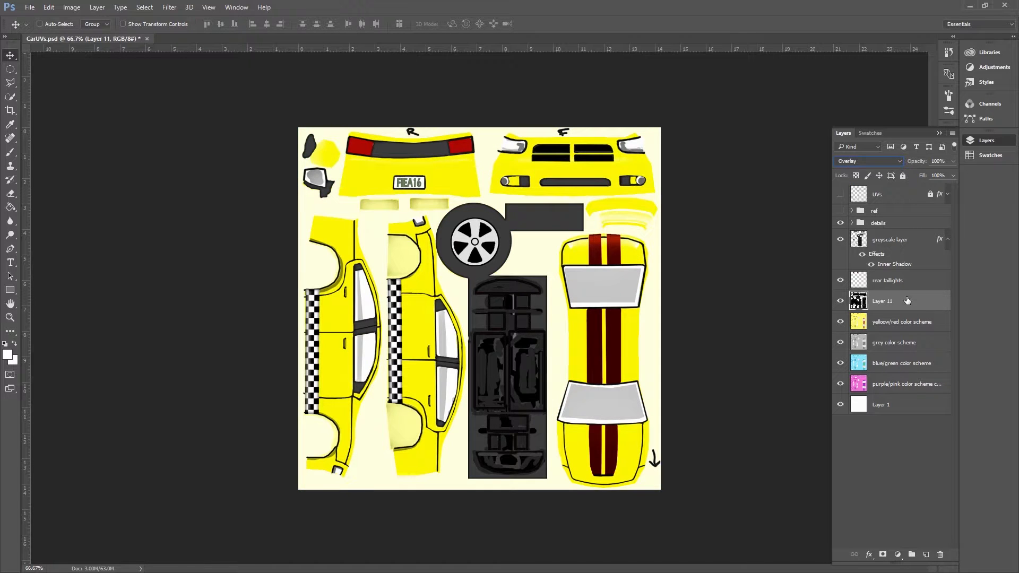
key("ctrl+i")
Preview different blend modes on the occlusion layer and set it to Multiply
left_click(863, 160)
left_click(870, 159)
scroll(871, 162, "down", 2)
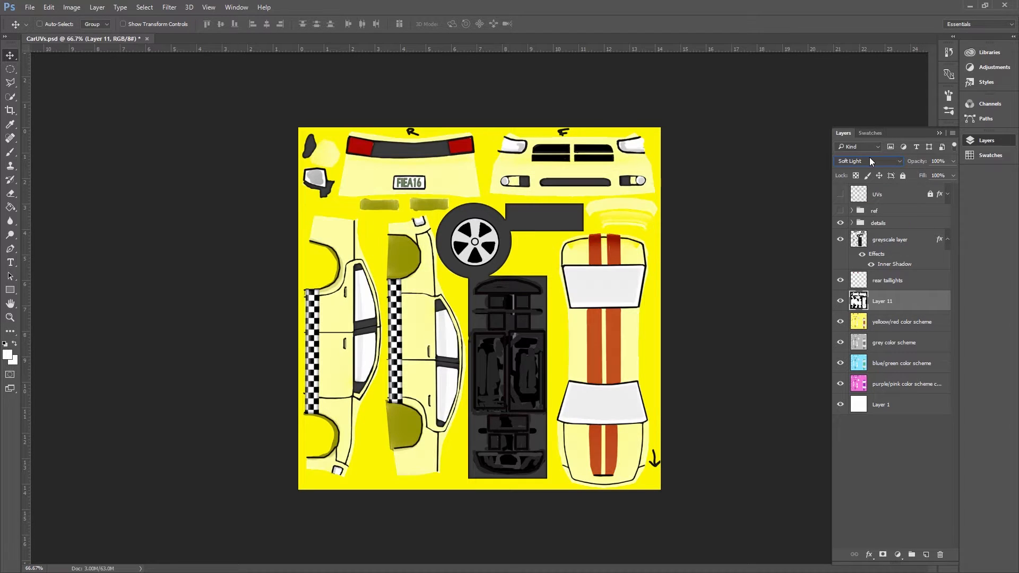
scroll(871, 162, "down", 2)
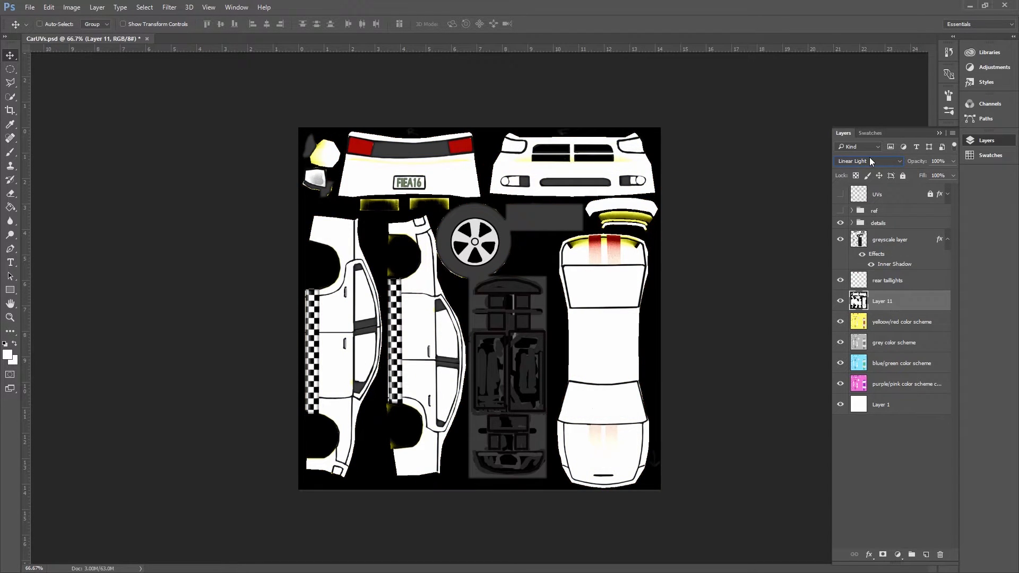
scroll(869, 161, "up", 8)
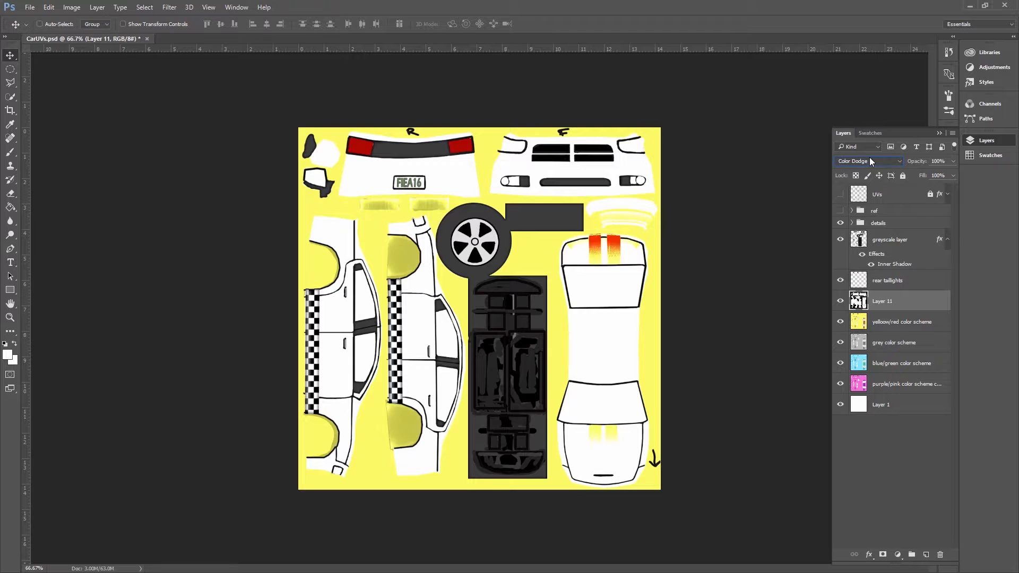
scroll(869, 161, "up", 1)
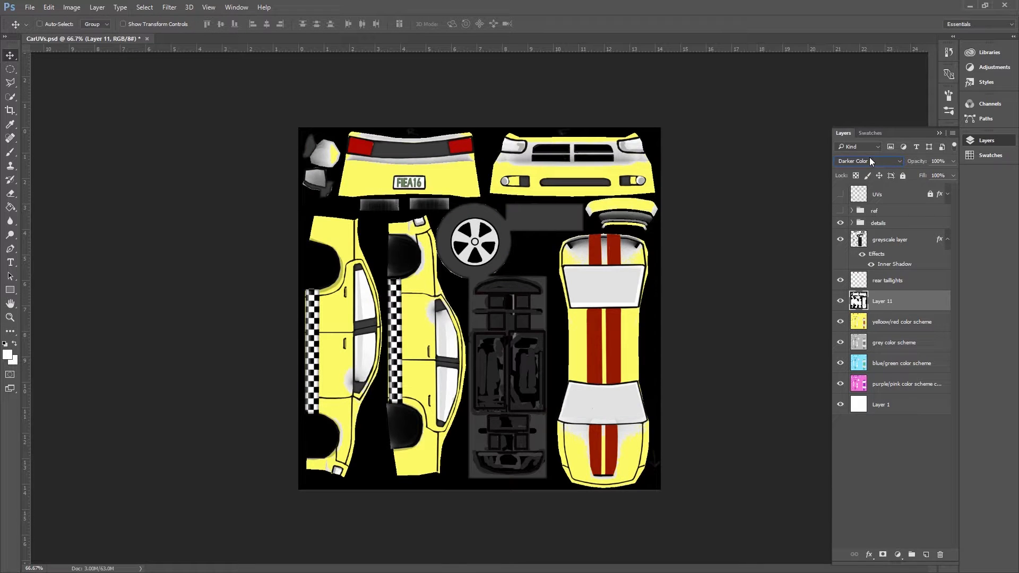
scroll(870, 161, "up", 1)
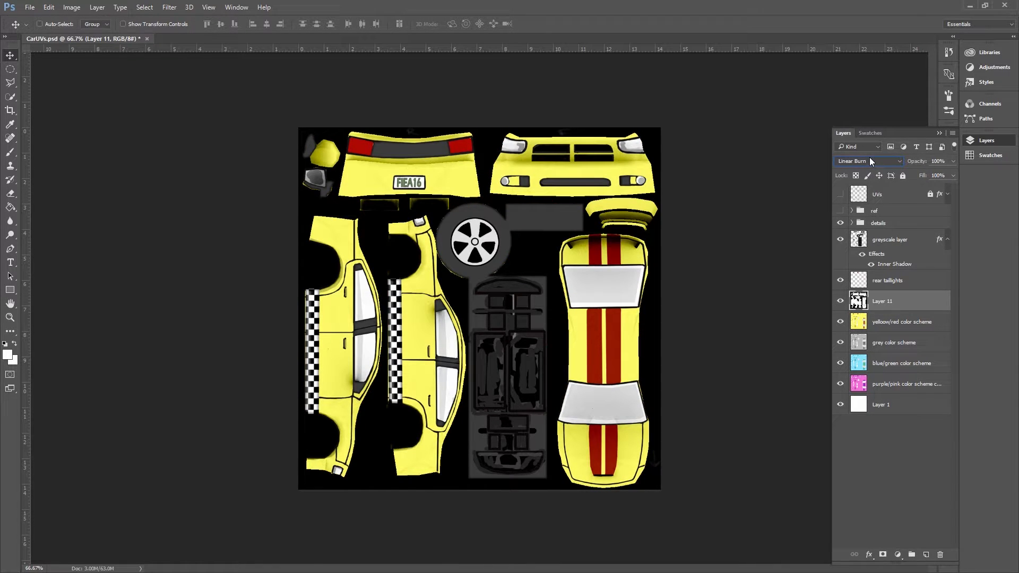
scroll(871, 161, "up", 2)
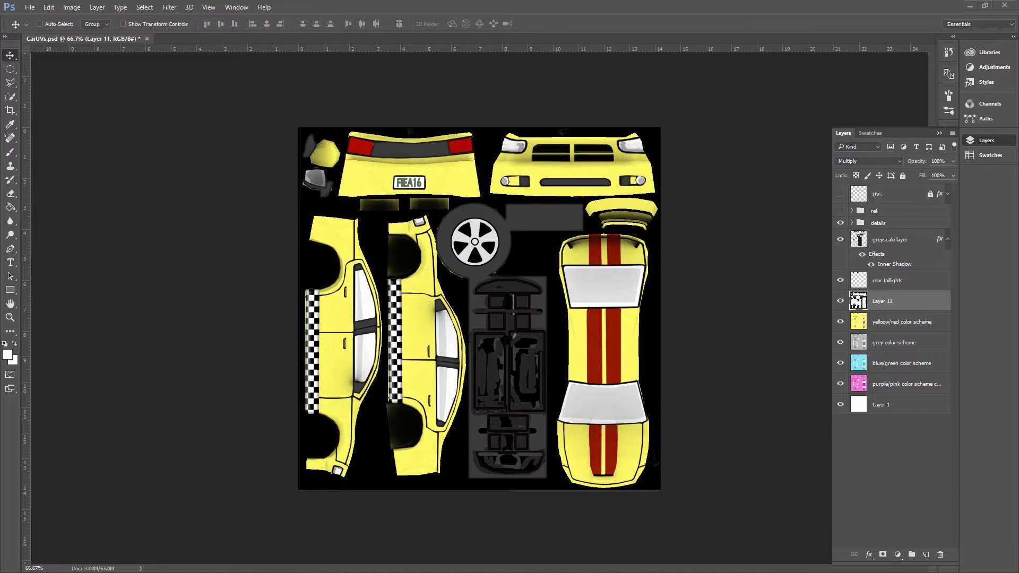
Save a JPEG copy of the blended texture as car_color_bake in the sourceimages folder with the offered JPEG options
left_click(29, 8)
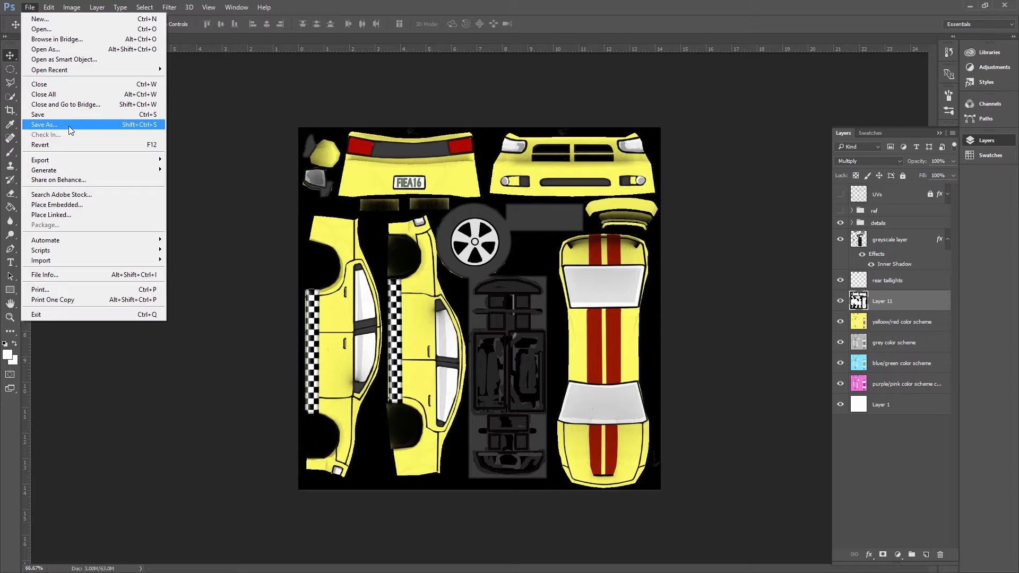
left_click(133, 125)
left_click(182, 462)
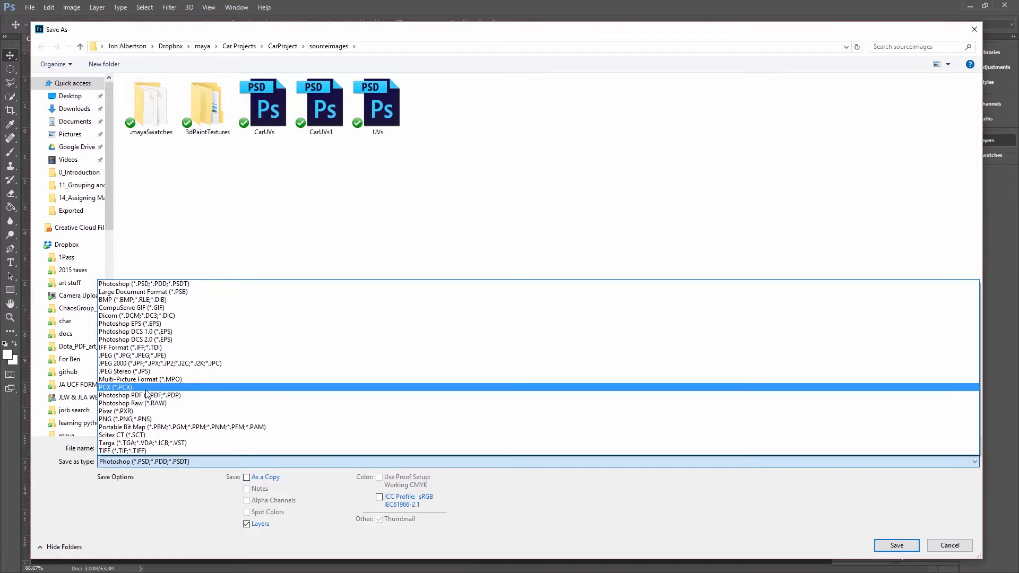
left_click(143, 363)
left_click(323, 106)
left_click(147, 447)
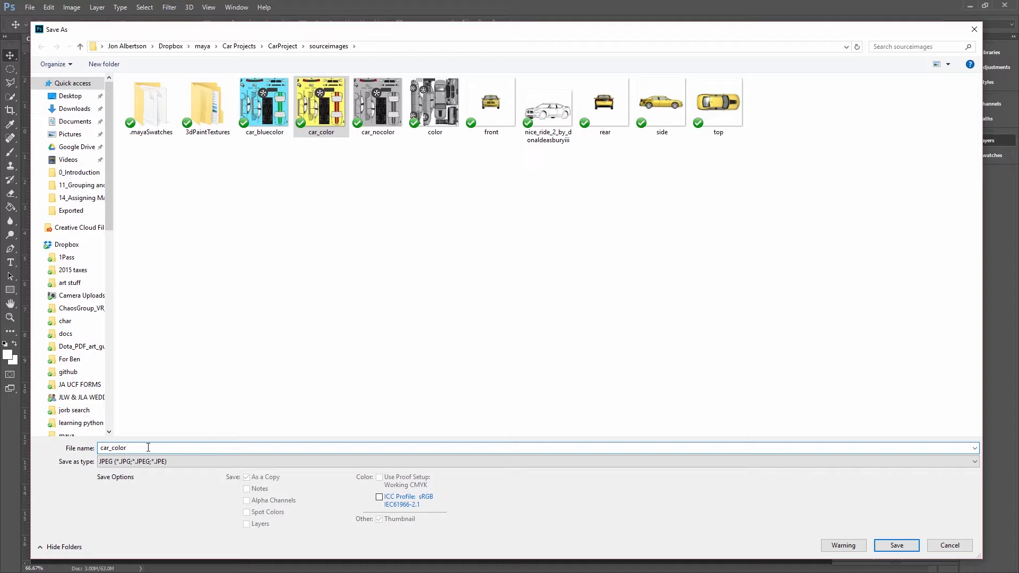
type("_bake")
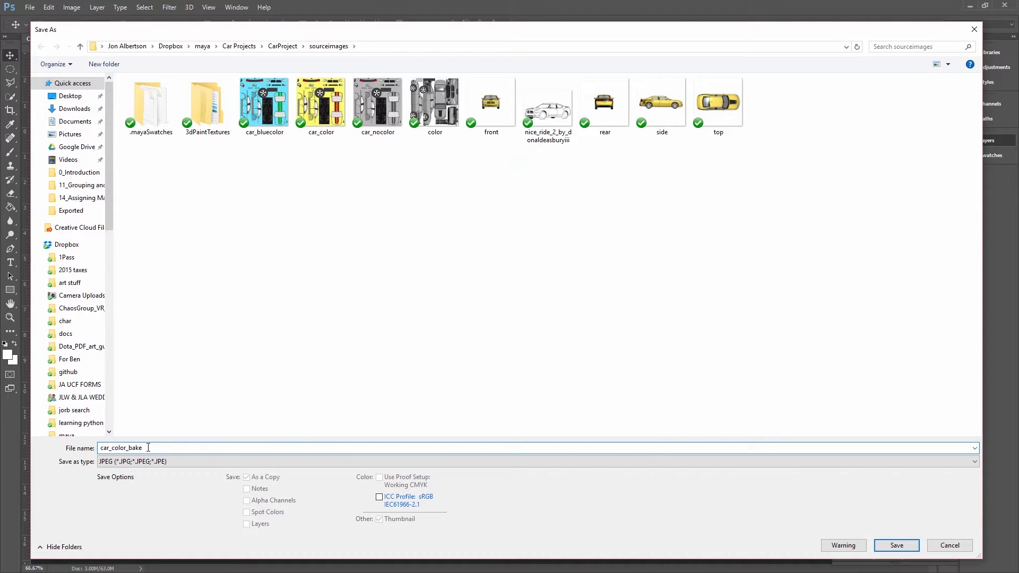
key("Return")
left_click(566, 175)
Switch to Maya and close the Project Window without changing the project
key("alt+Tab")
key("Tab")
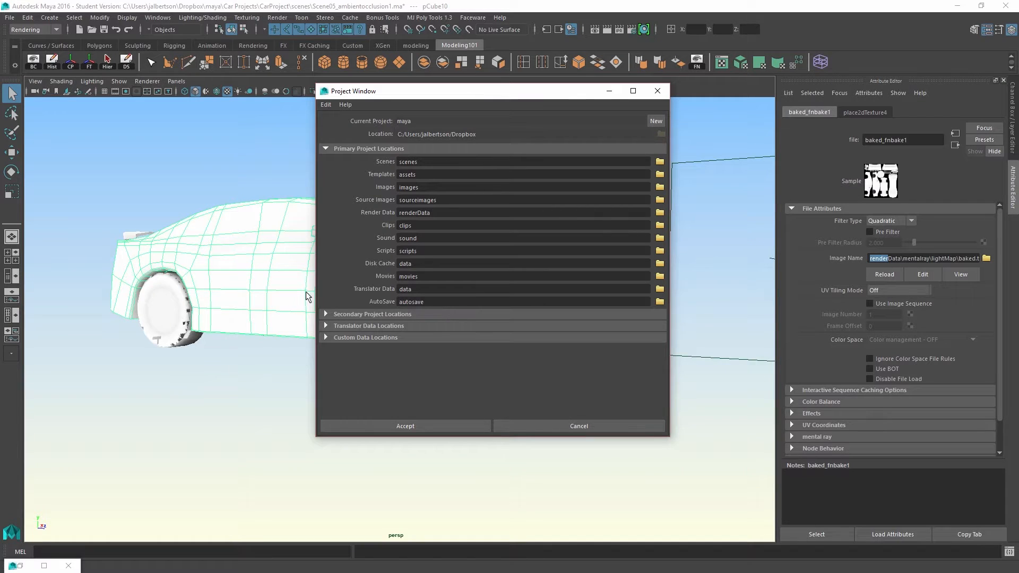
left_click(657, 91)
Select the whole car including its wheels and assign the existing material that uses the car_color.jpg texture
left_click(429, 255)
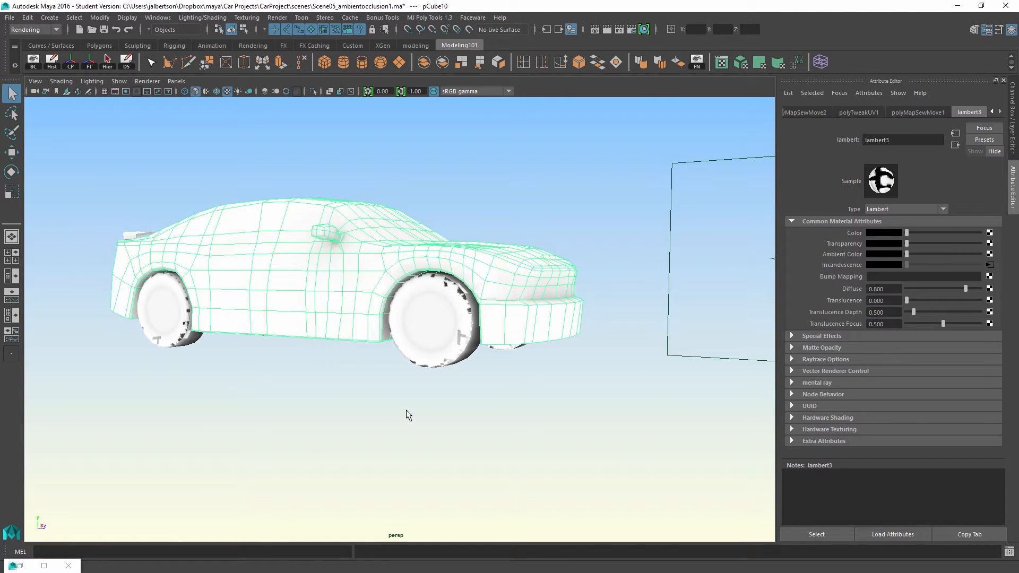
left_click_drag(579, 388, 127, 212)
right_click_drag(409, 257, 480, 486)
left_click_drag(508, 425, 495, 427, "alt")
Replace the image in the material's color file node with car_color_bake and deselect the car
left_click(990, 233)
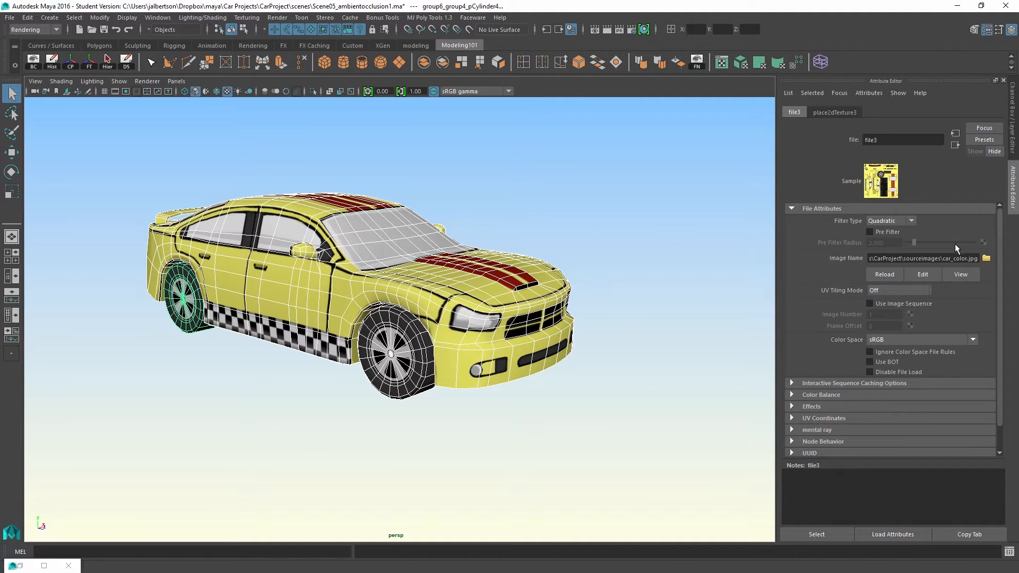
left_click(987, 259)
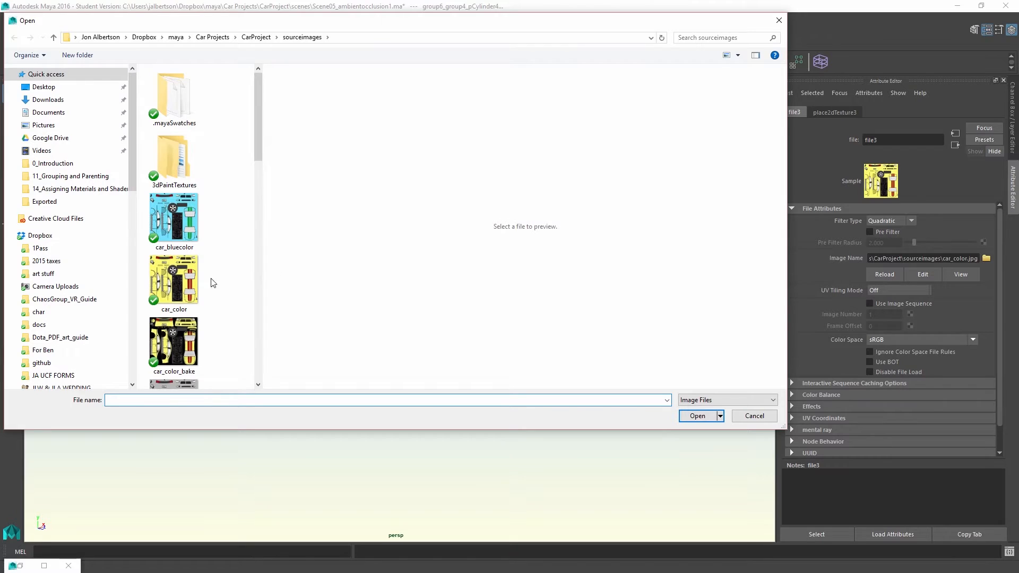
double_click(189, 331)
left_click(608, 368)
Examine the baked occlusion shading around the car's wheels, side panels, hood, grille and headlights up close
left_click_drag(609, 368, 482, 399, "alt")
right_click_drag(482, 399, 738, 491, "alt")
left_click_drag(595, 372, 578, 367, "alt")
right_click_drag(578, 367, 462, 302, "alt")
mouse_move(462, 303)
left_mouse_down("alt")
mouse_move(530, 305)
mouse_move(447, 307)
left_mouse_up("alt")
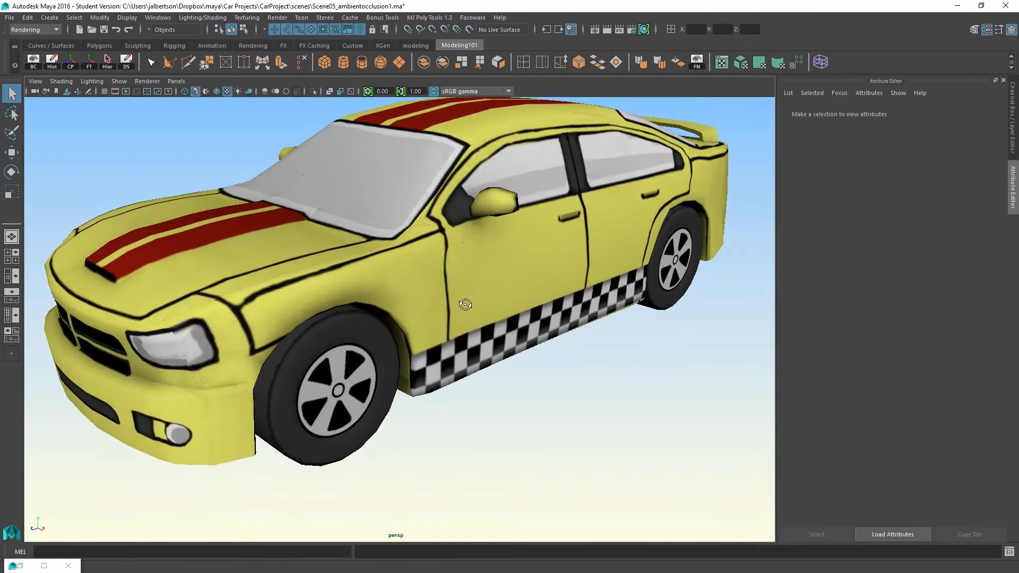
left_click_drag(523, 286, 541, 282, "alt")
right_click_drag(542, 282, 425, 261, "alt")
left_click_drag(424, 260, 303, 244, "alt")
right_click_drag(303, 244, 348, 292, "alt")
left_click_drag(348, 292, 526, 308, "alt")
right_click_drag(525, 308, 549, 308, "alt")
left_click_drag(550, 308, 541, 338, "alt")
scroll(540, 339, "up", 10)
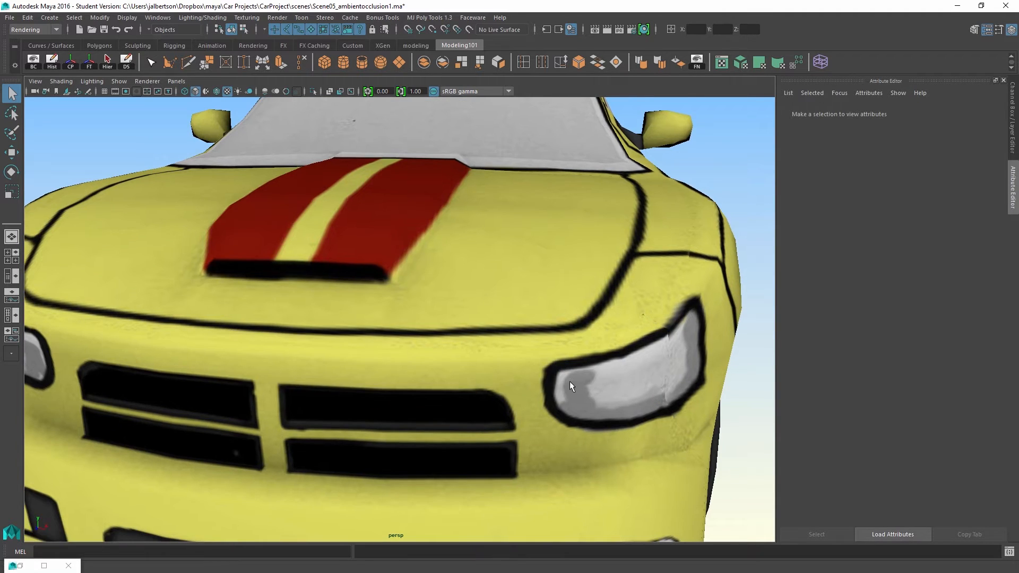
left_click_drag(570, 382, 541, 411, "alt")
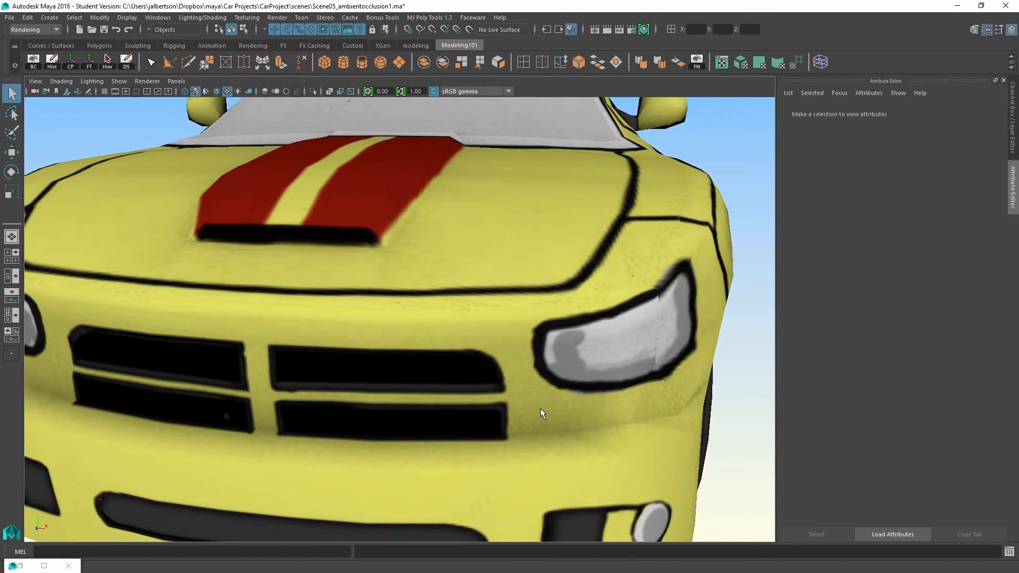
Review the whole textured car from both front sides at a distance
scroll(534, 416, "down", 10)
left_click_drag(477, 351, 473, 311, "alt")
right_click_drag(473, 311, 404, 340, "alt")
left_click_drag(403, 340, 478, 345, "alt")
right_click_drag(478, 345, 607, 311, "alt")
left_click_drag(607, 312, 635, 393, "alt")
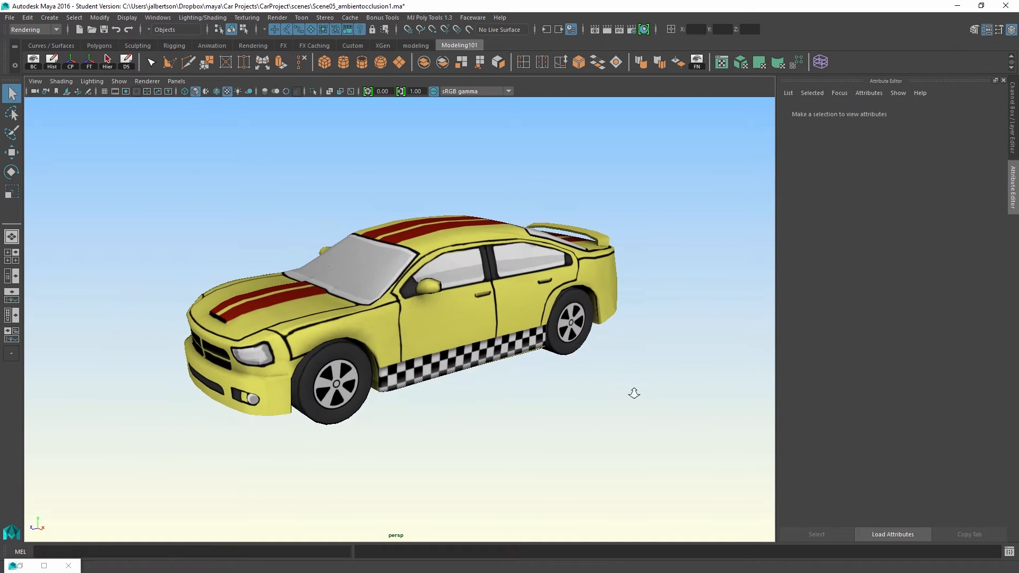
right_click_drag(635, 394, 649, 403, "alt")
middle_click_drag(648, 403, 566, 406, "alt")
left_click_drag(496, 358, 514, 350, "alt")
right_click_drag(514, 350, 489, 339, "alt")
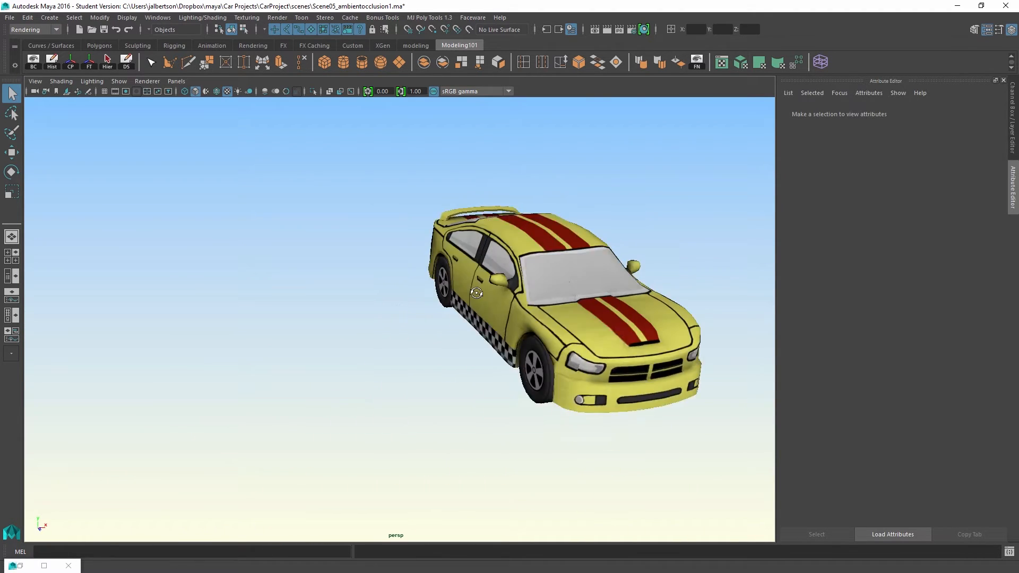
left_click_drag(489, 339, 464, 291, "alt")
middle_click_drag(465, 292, 268, 288, "alt")
left_click_drag(361, 284, 212, 292, "alt")
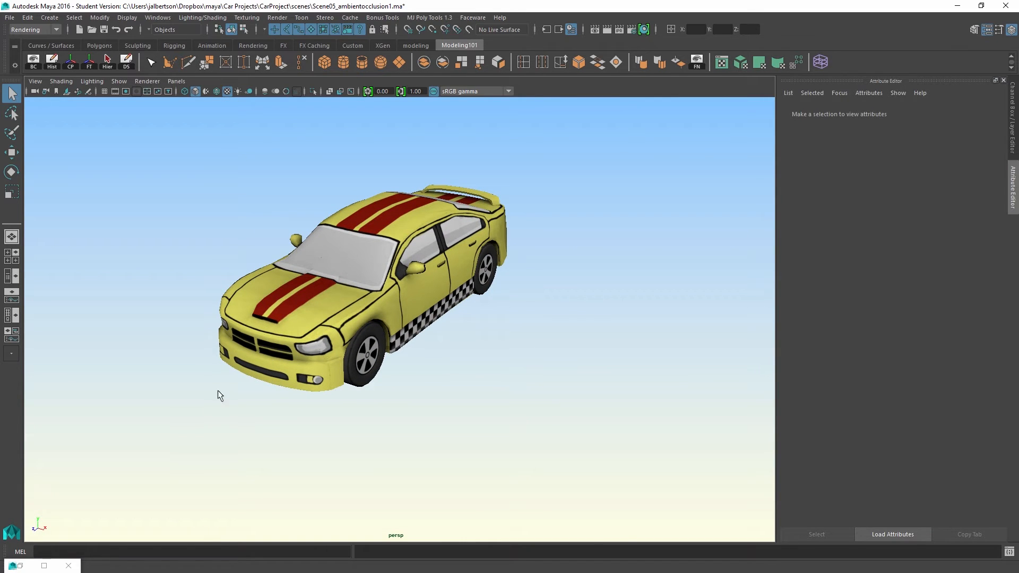
middle_click_drag(247, 367, 305, 378, "alt")
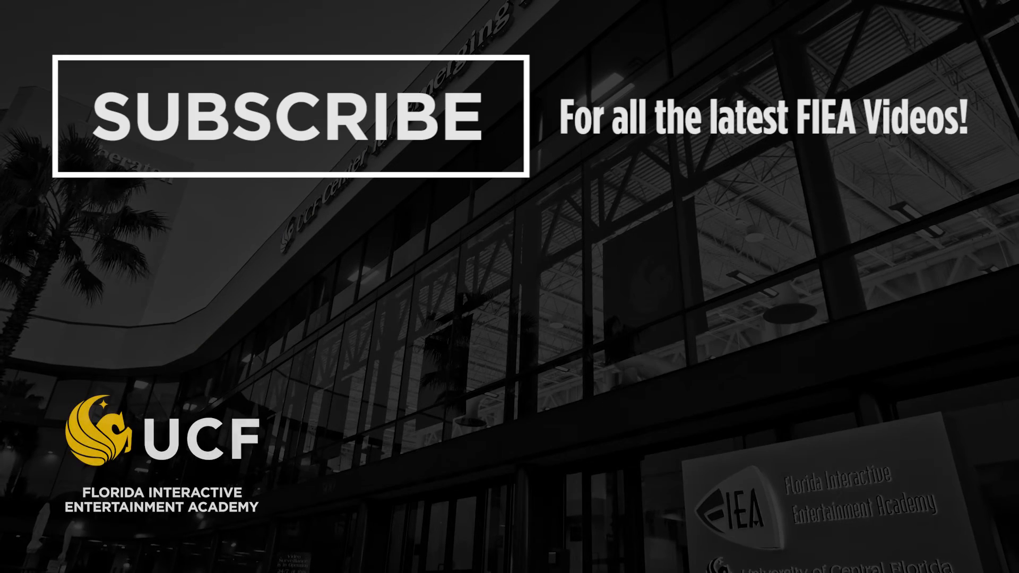